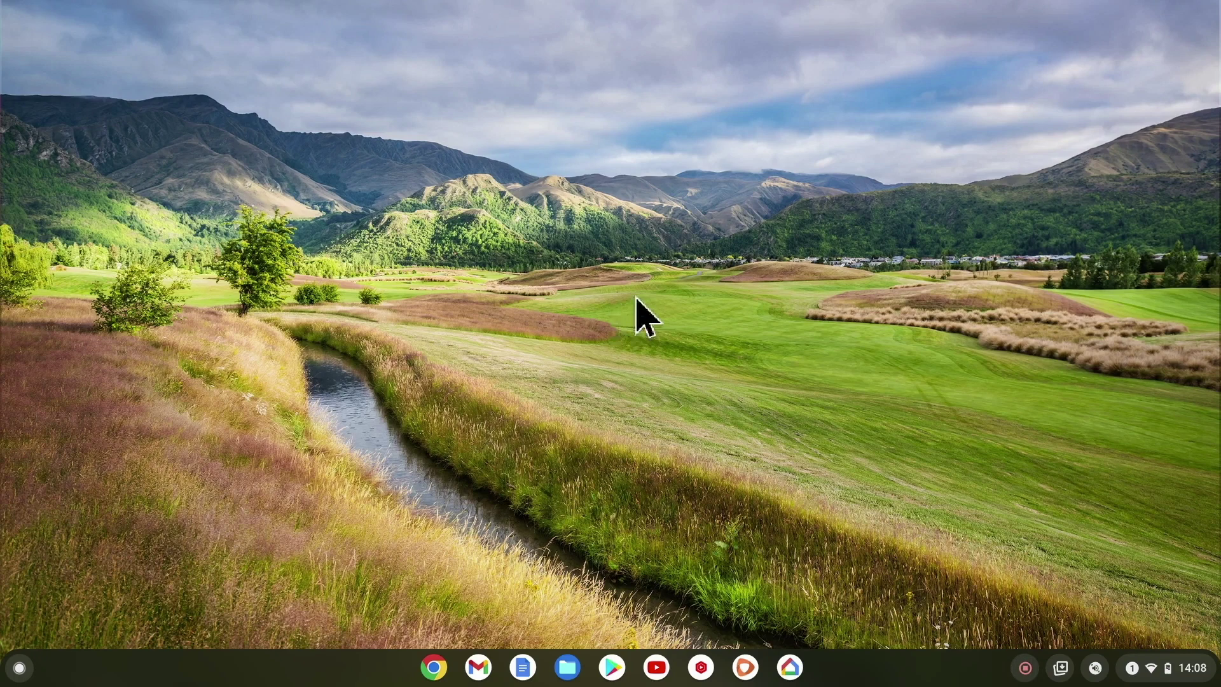
- Open Settings from the status tray and go to Advanced > Developers
click(1159, 676)
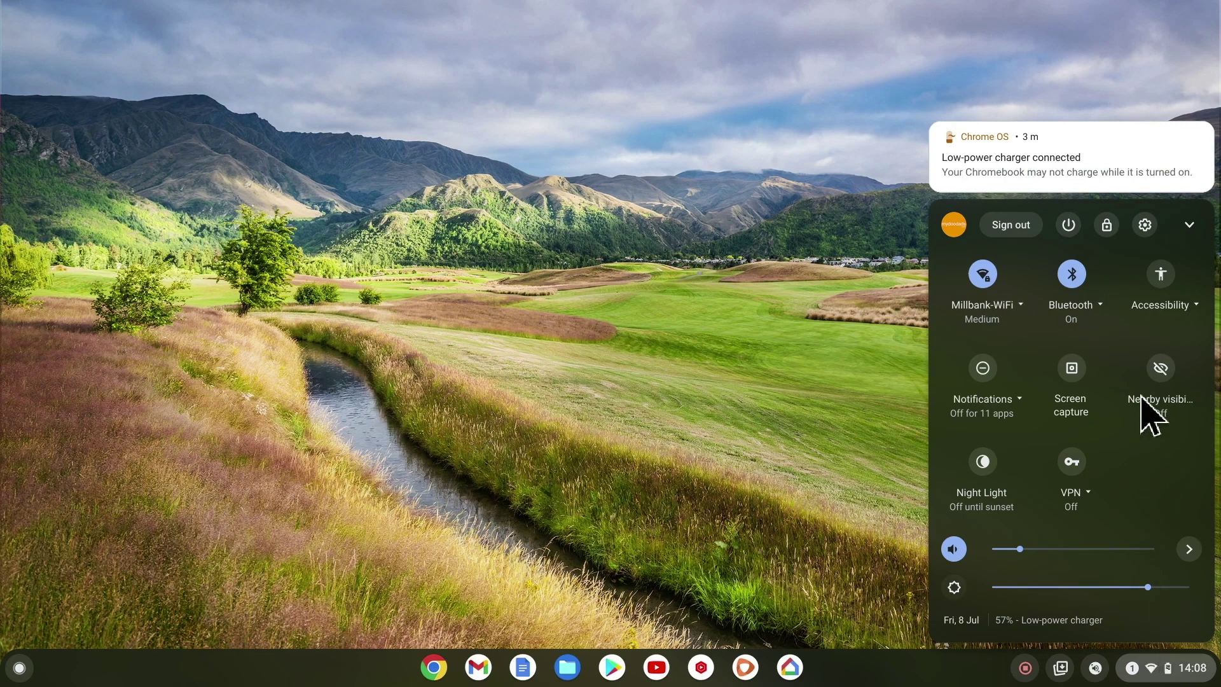
click(1148, 227)
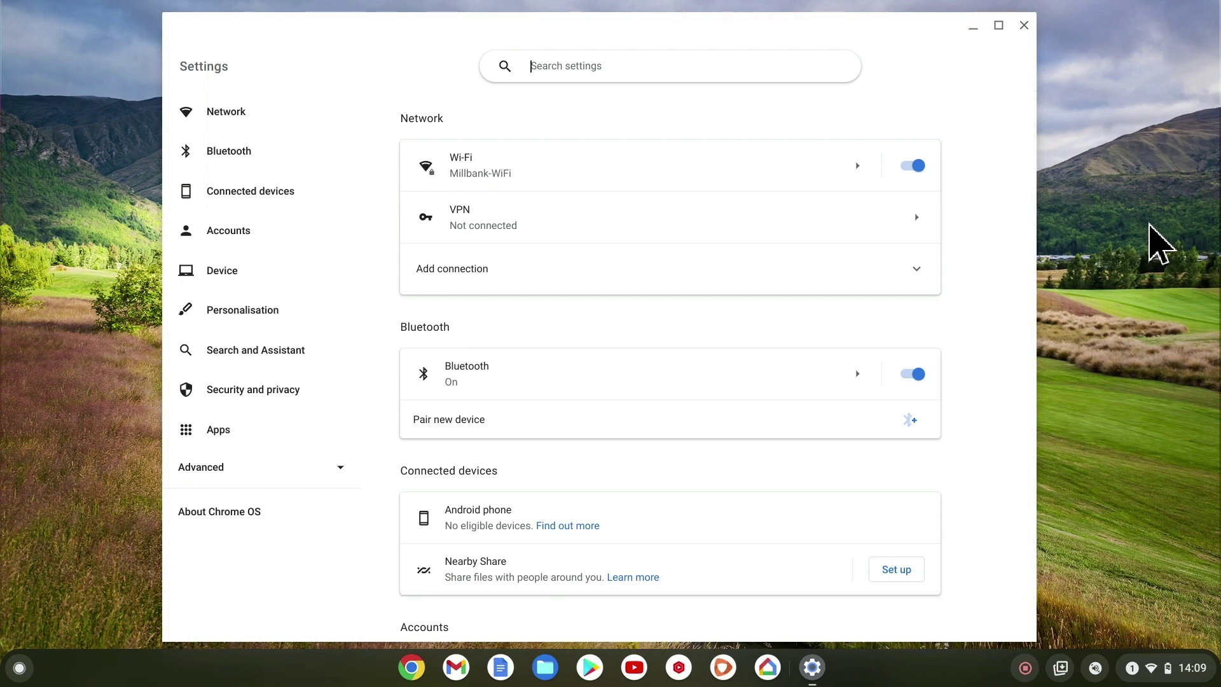
click(233, 467)
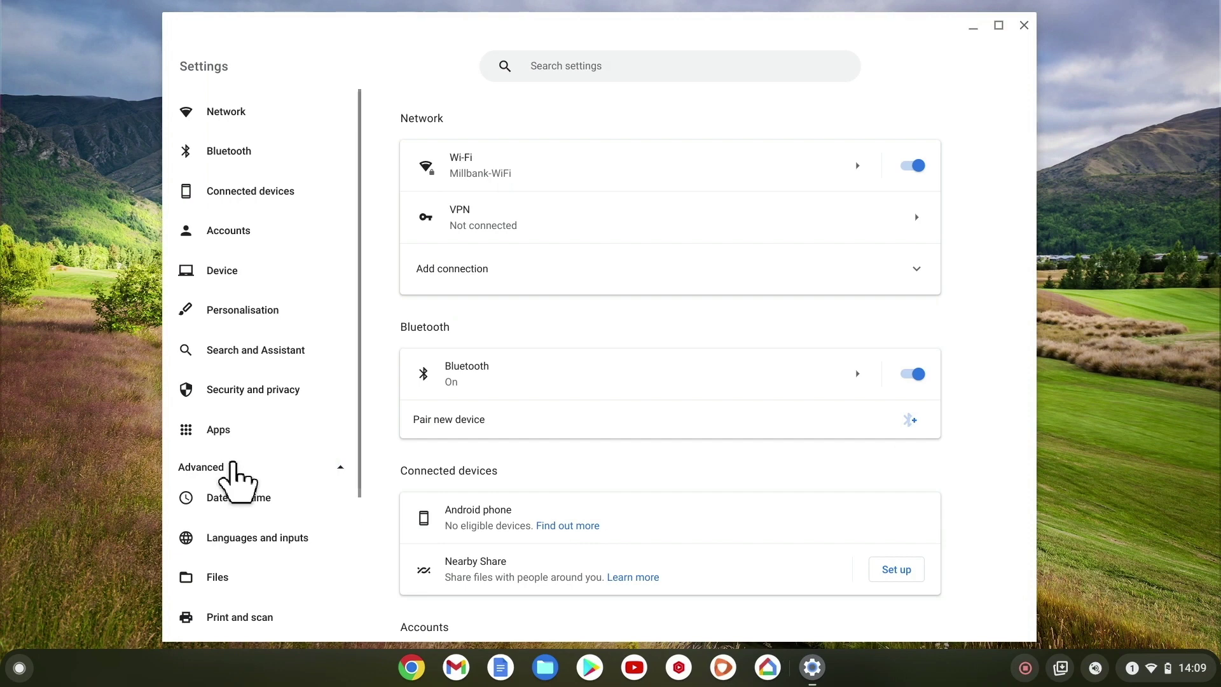
scroll(233, 471, down, 3)
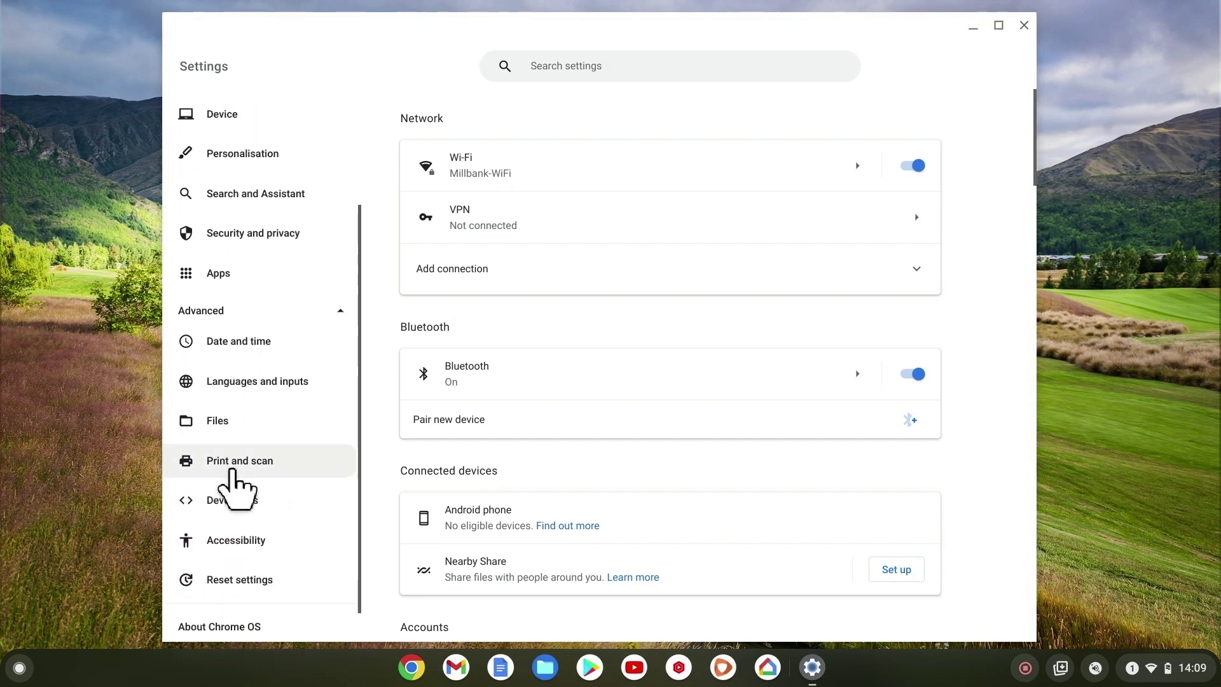
click(301, 504)
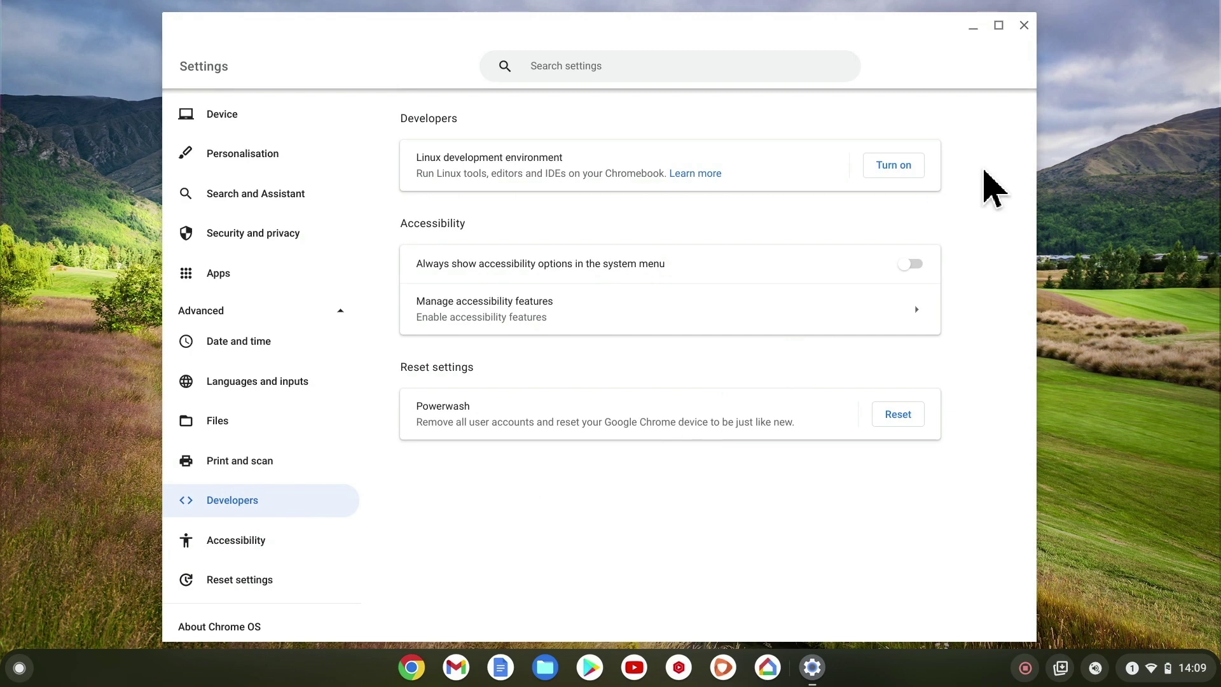
- Turn on Linux setup, enter a new username, and keep the Recommended 10.0 GB disk size
click(909, 171)
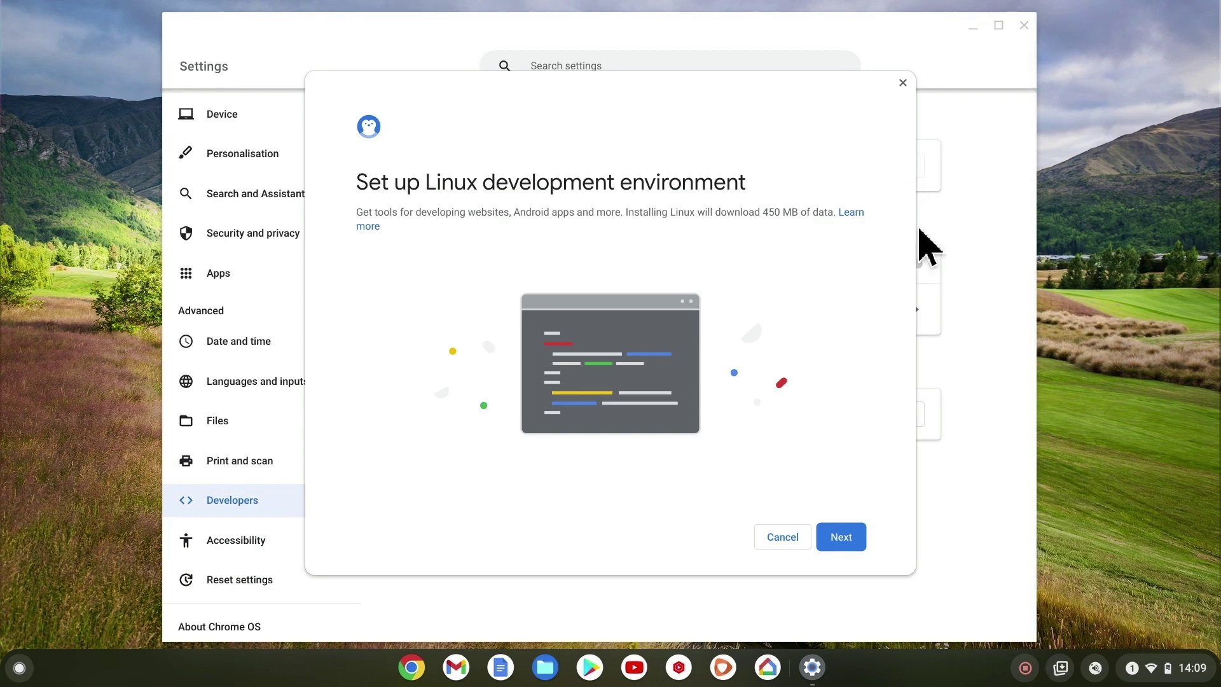
click(844, 539)
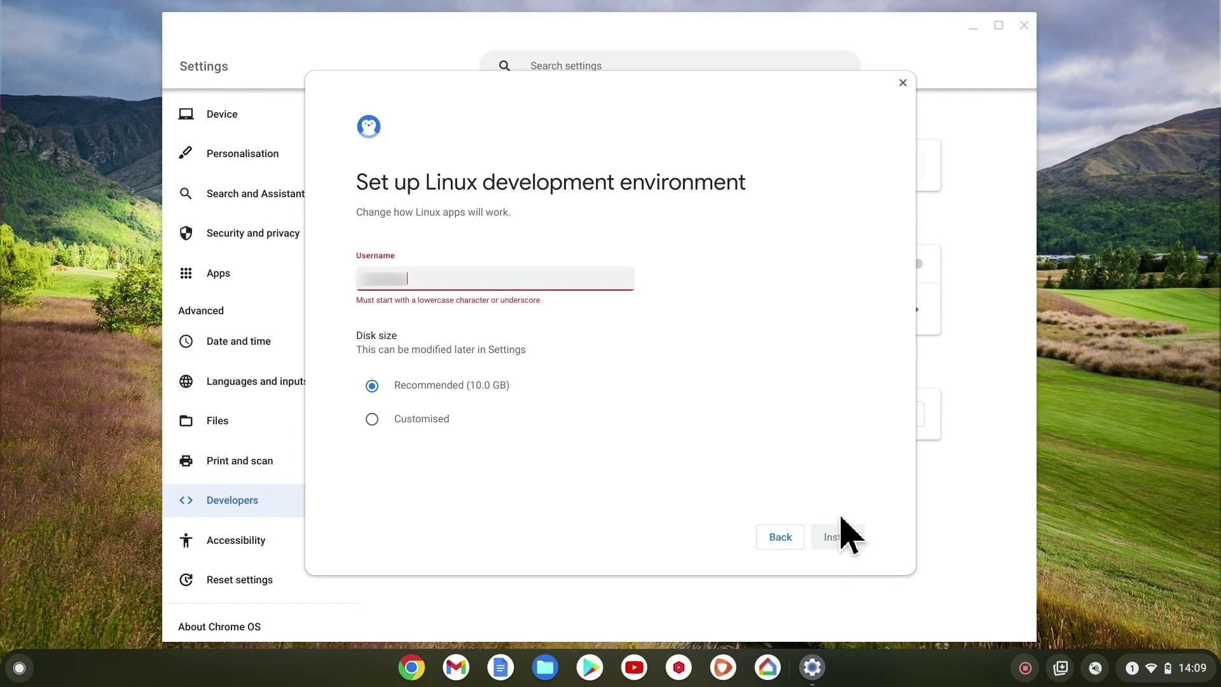
key(BackSpace)
key(BackSpace)
key(BackSpace)
key(BackSpace)
key(BackSpace)
key(BackSpace)
key(BackSpace)
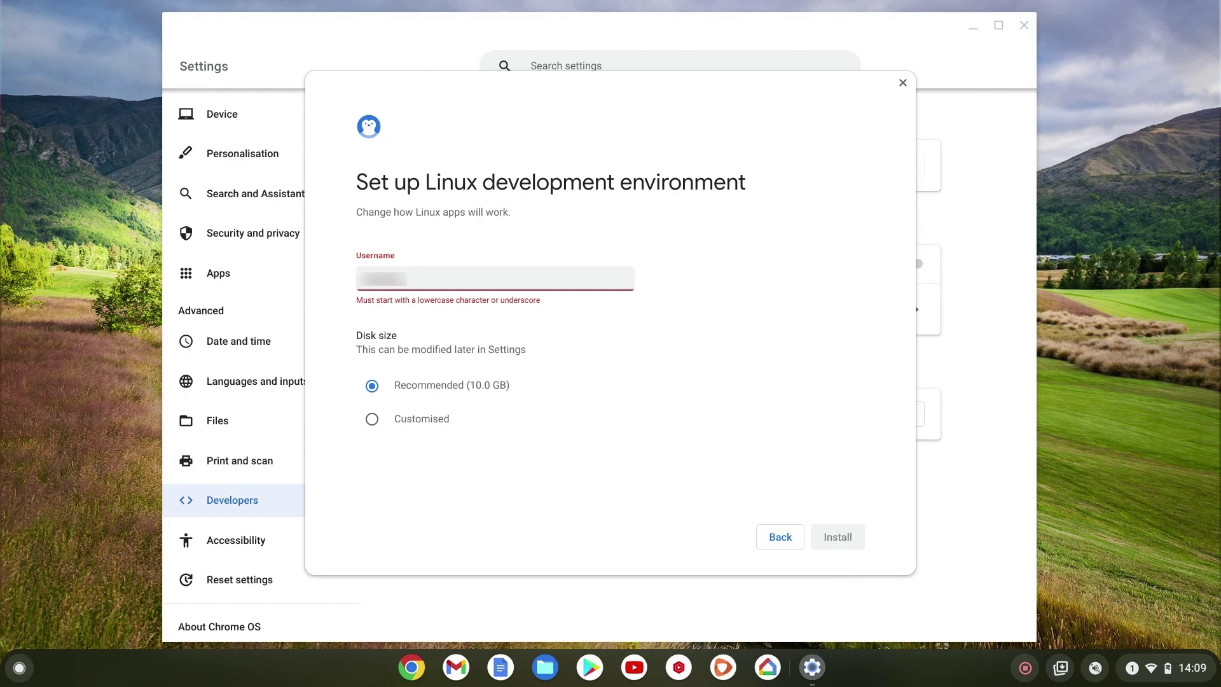
text(mydo)
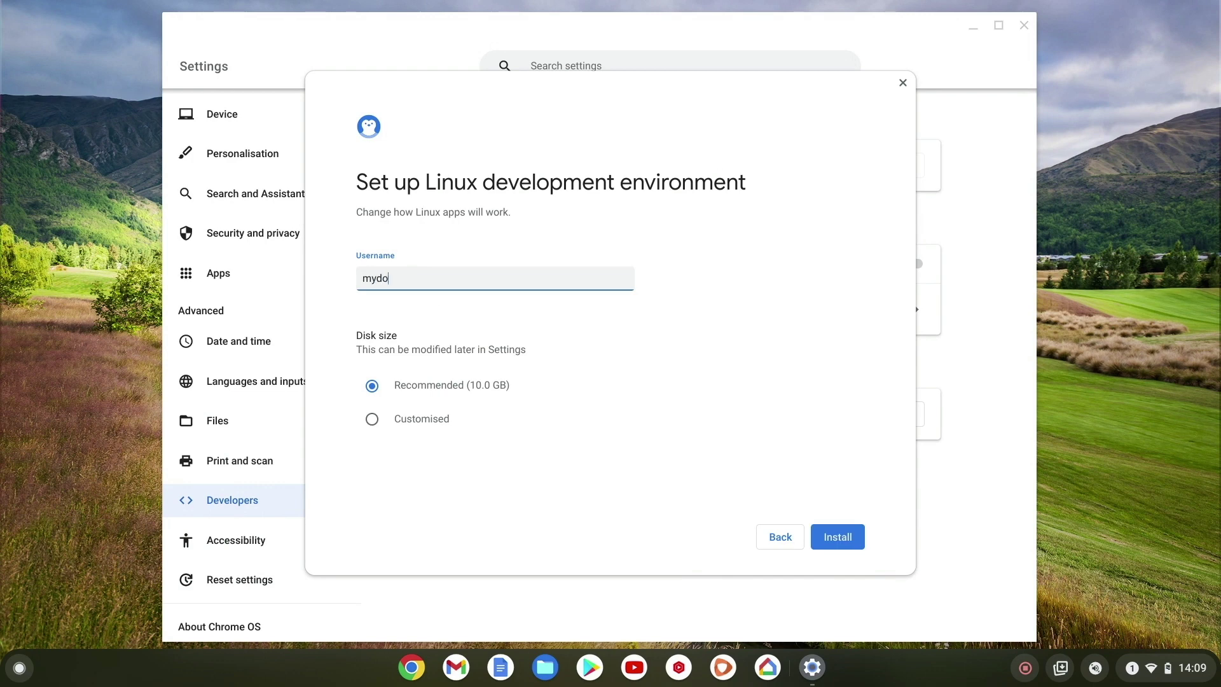
text(odads)
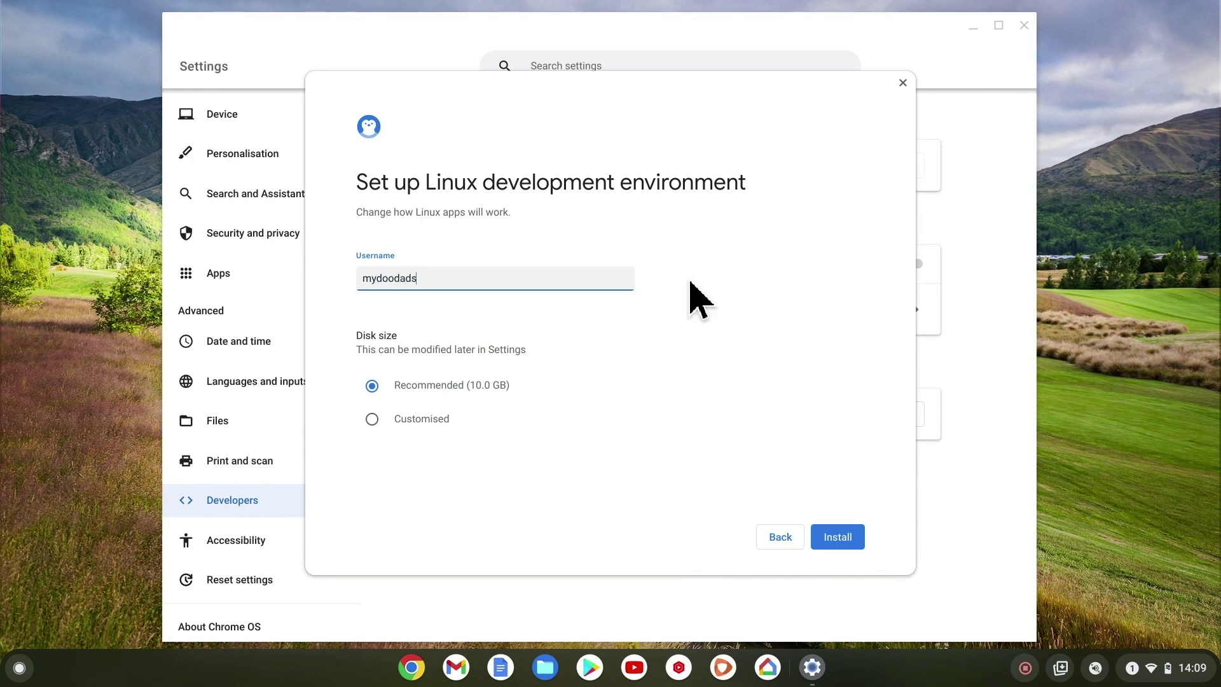
click(678, 300)
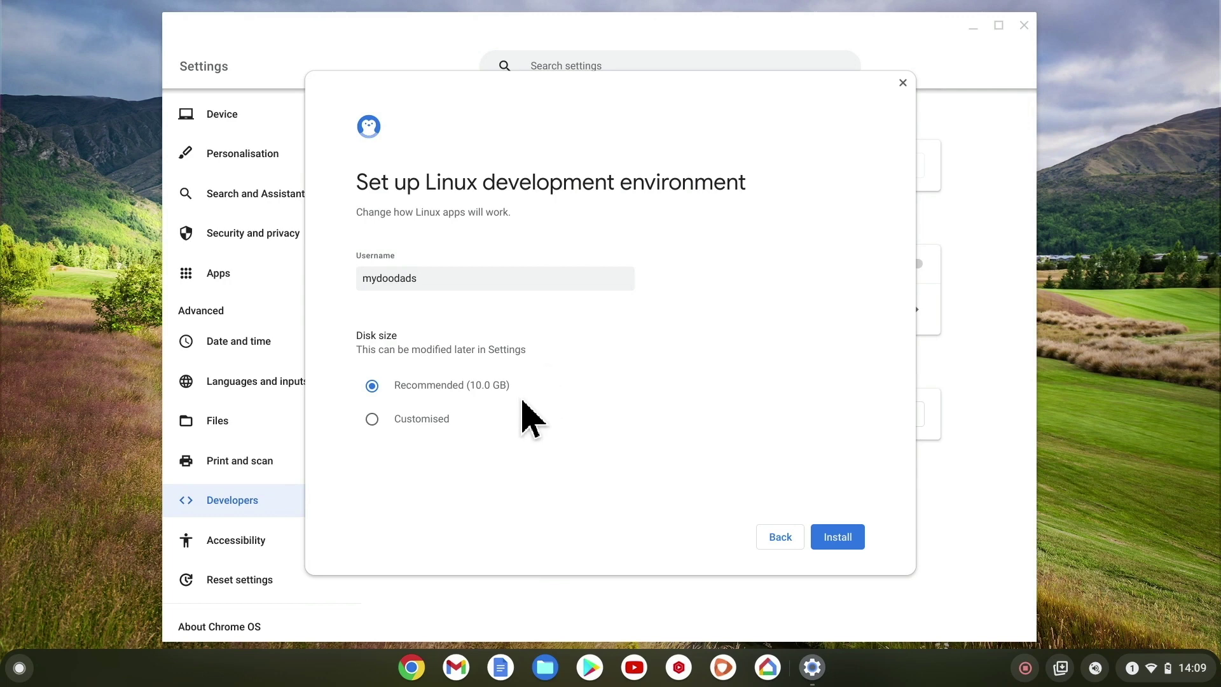
click(374, 420)
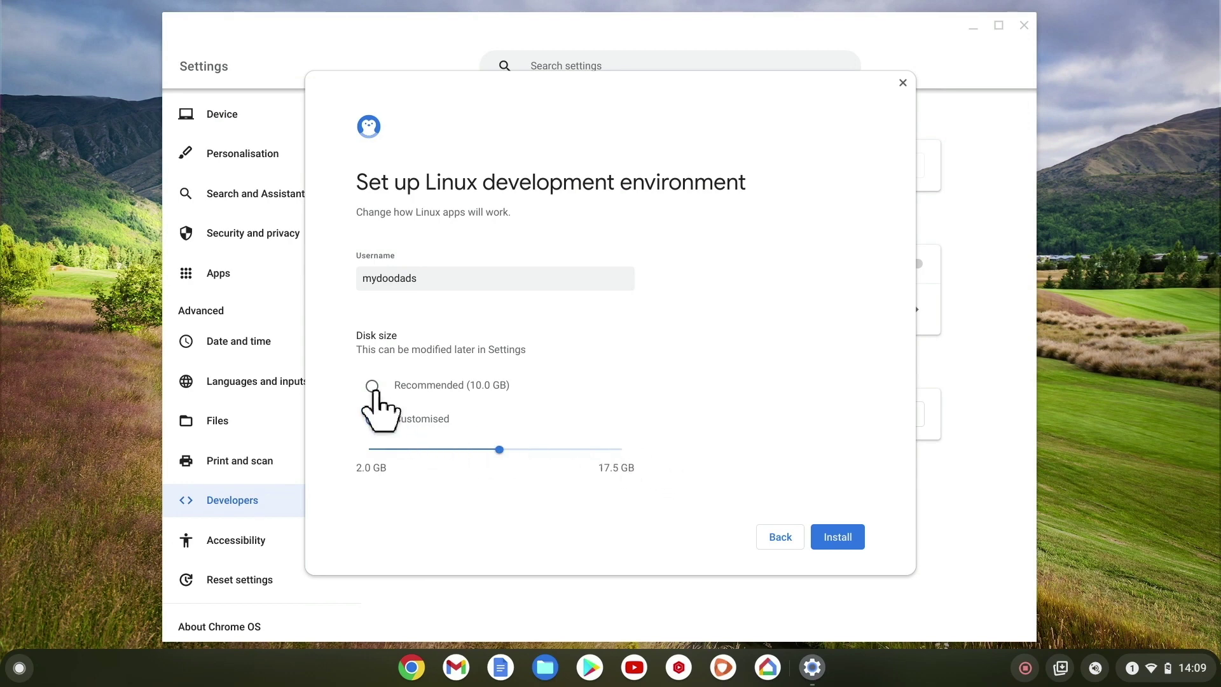
click(372, 386)
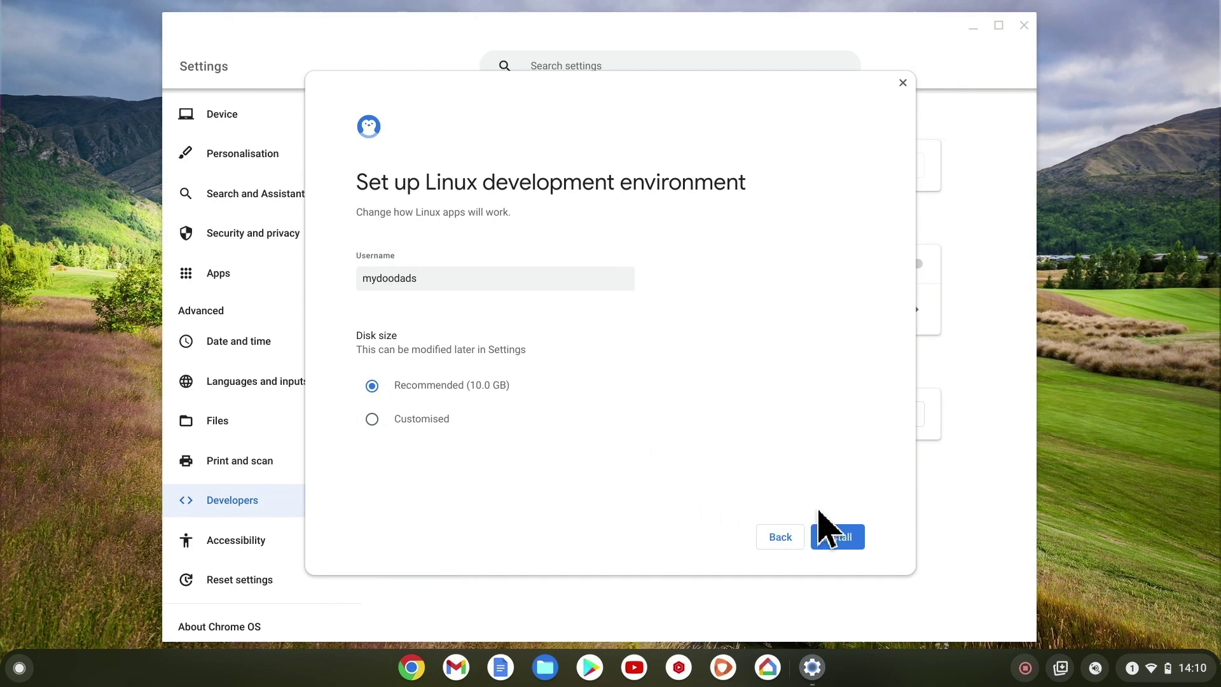
- Install Linux, then close the Settings window once Terminal opens
click(850, 544)
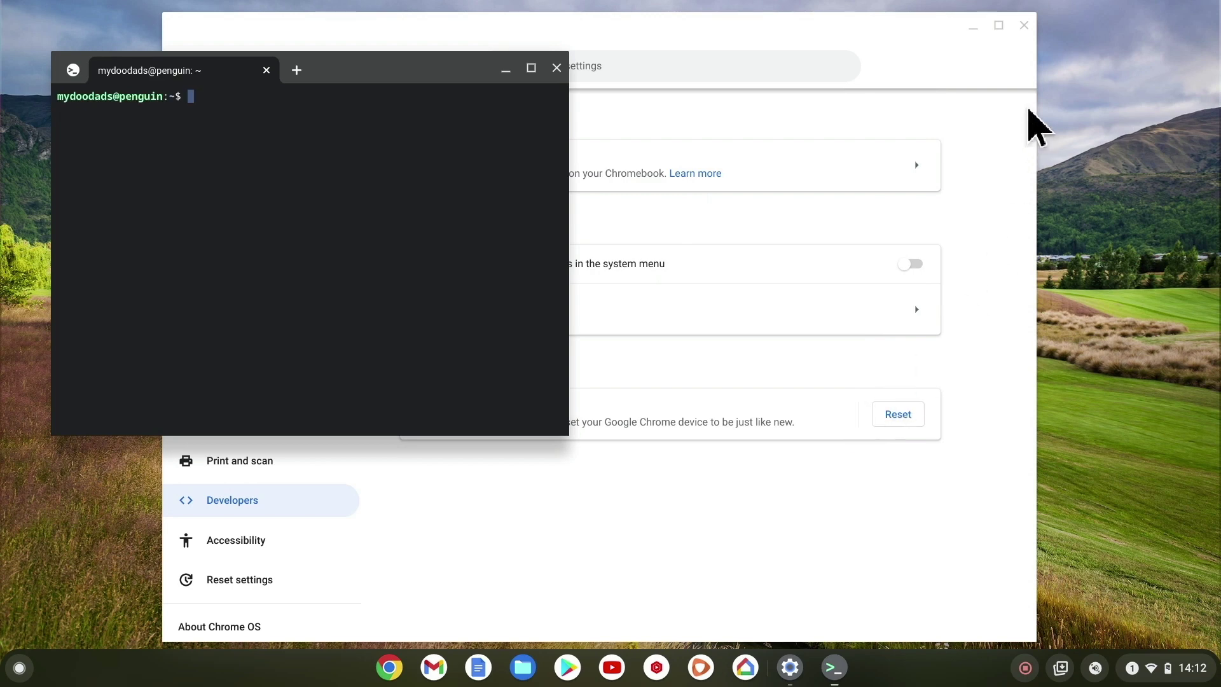
click(1024, 25)
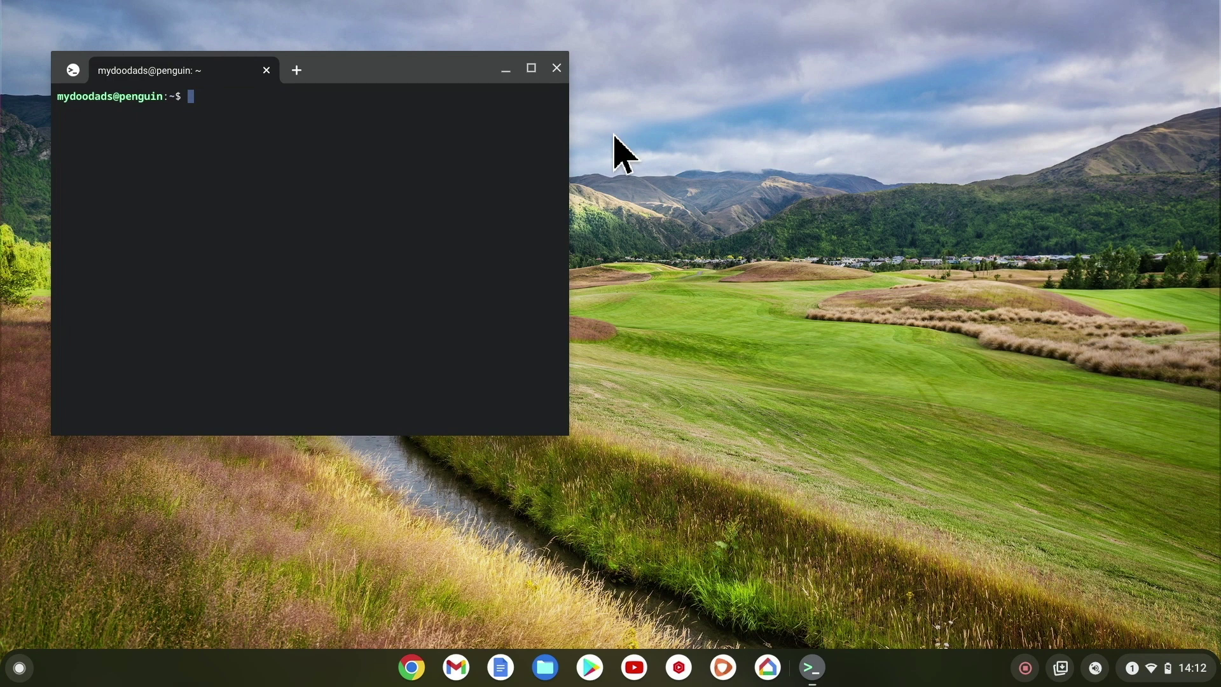
- Pin Terminal to the shelf and end the penguin shell session with exit
right_click(813, 667)
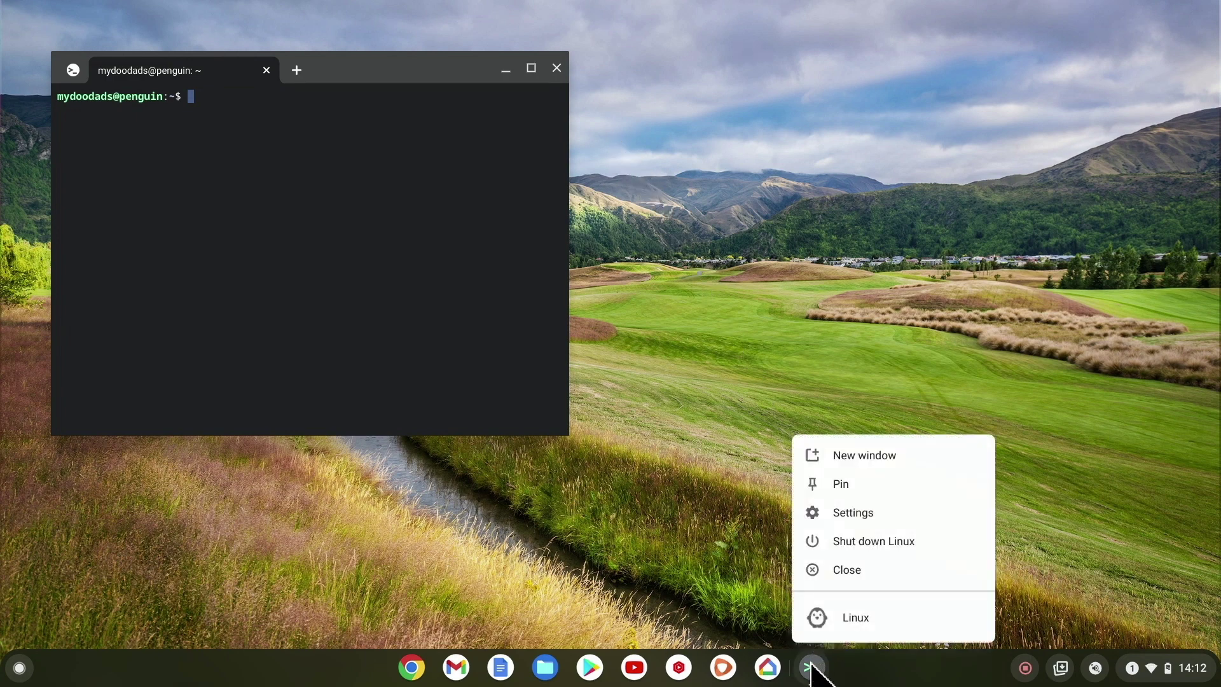
click(844, 486)
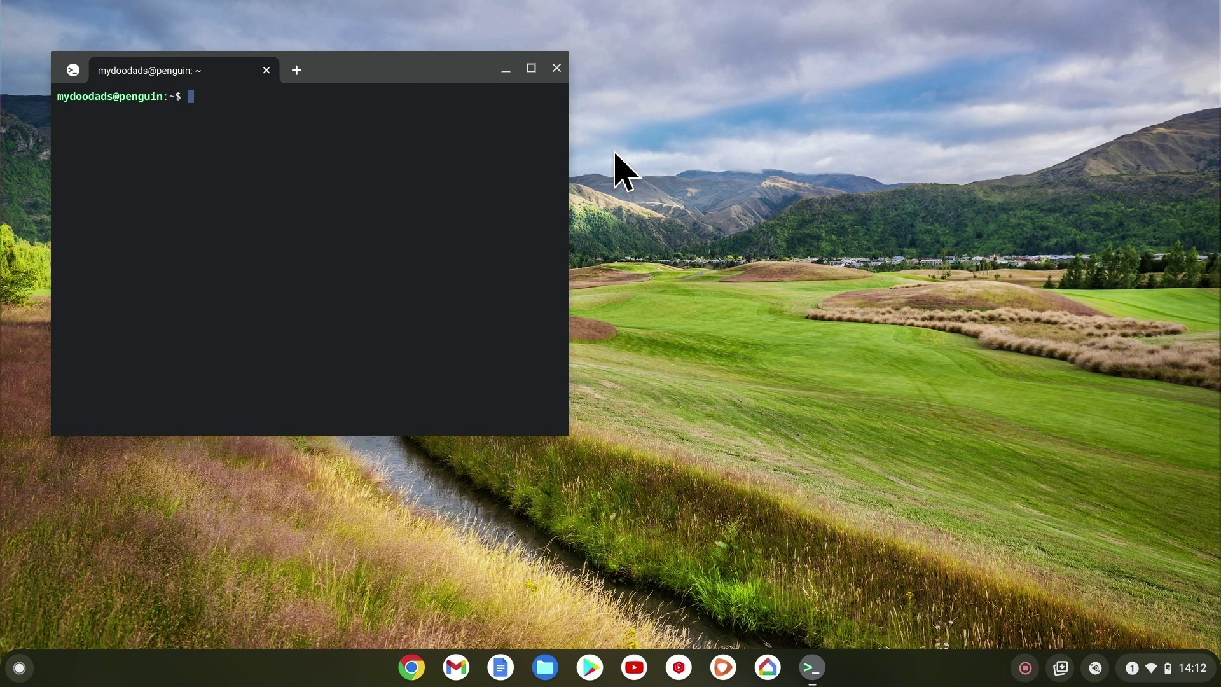
text(exit)
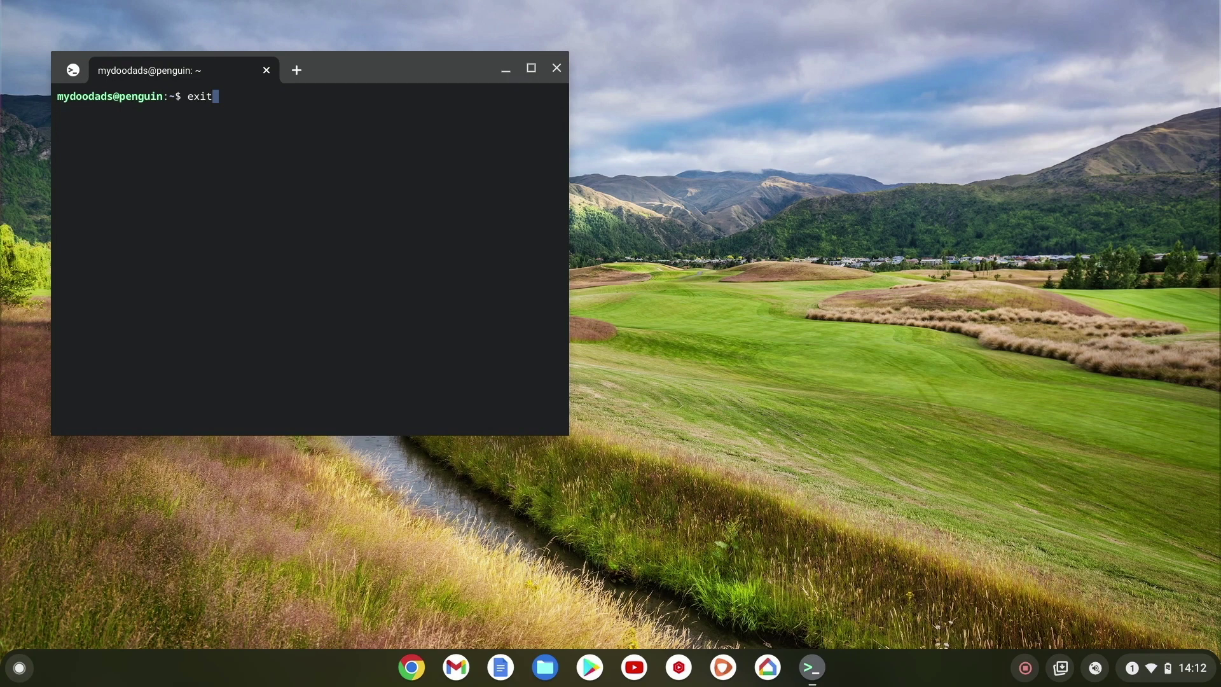
key(Return)
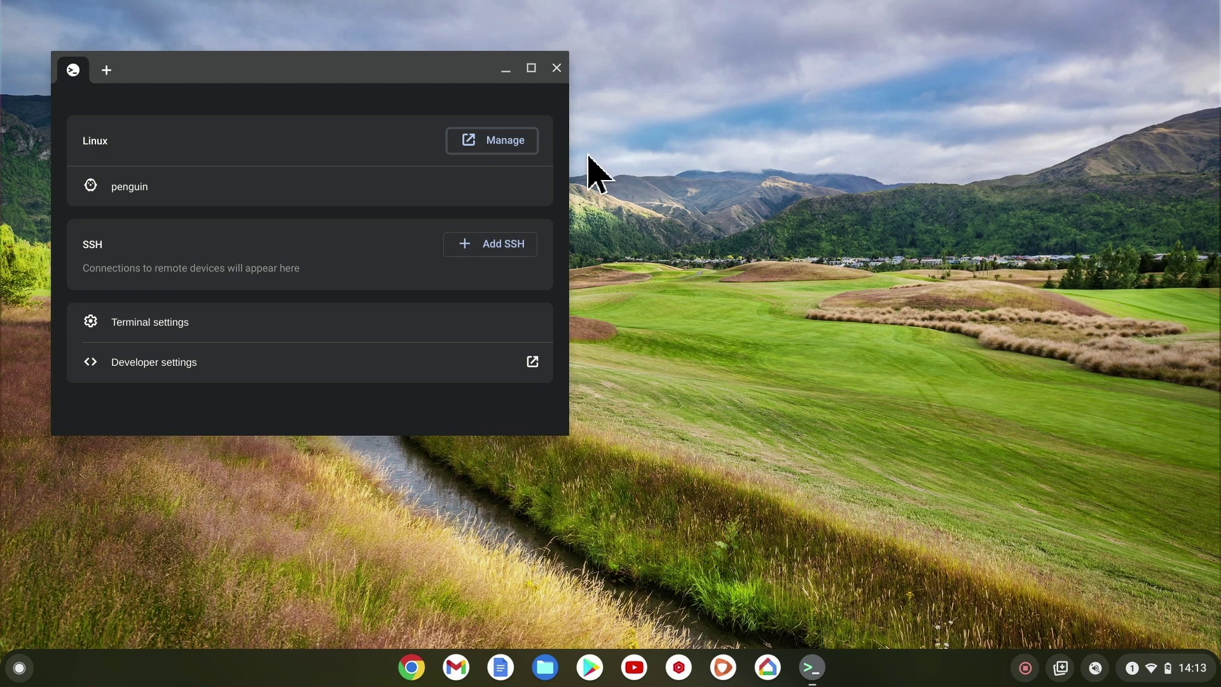
- From Terminal's Manage, open the Linux development environment options and view Manage shared folders
click(506, 151)
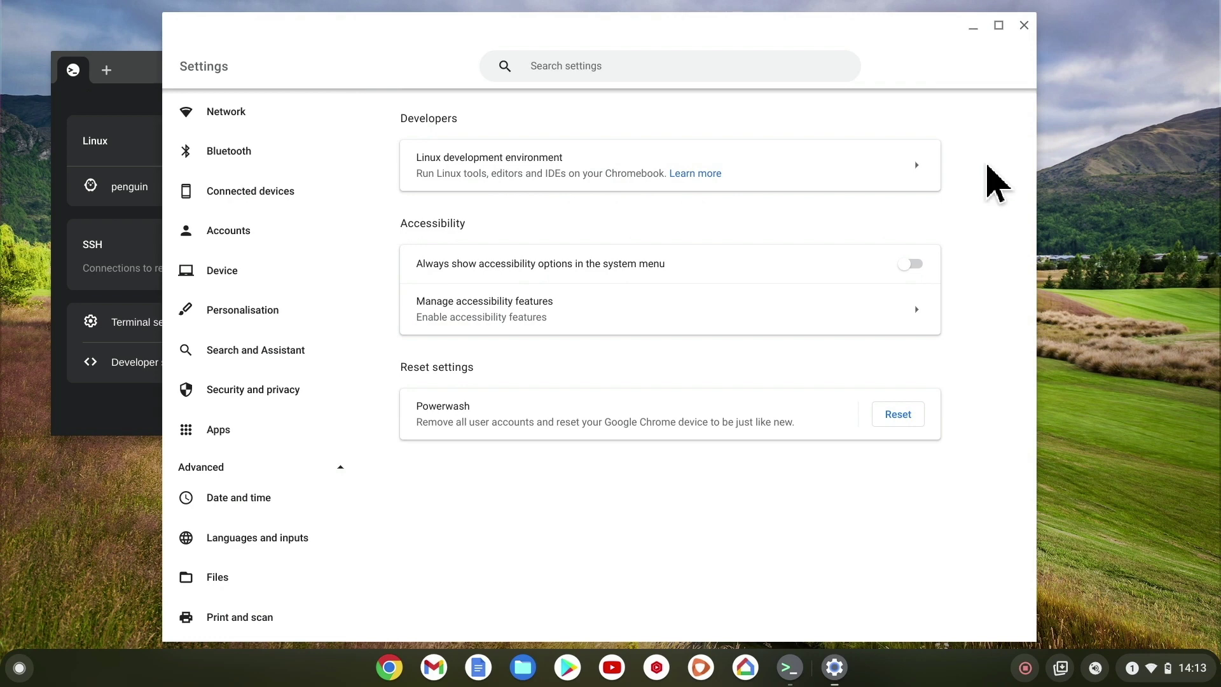
click(859, 184)
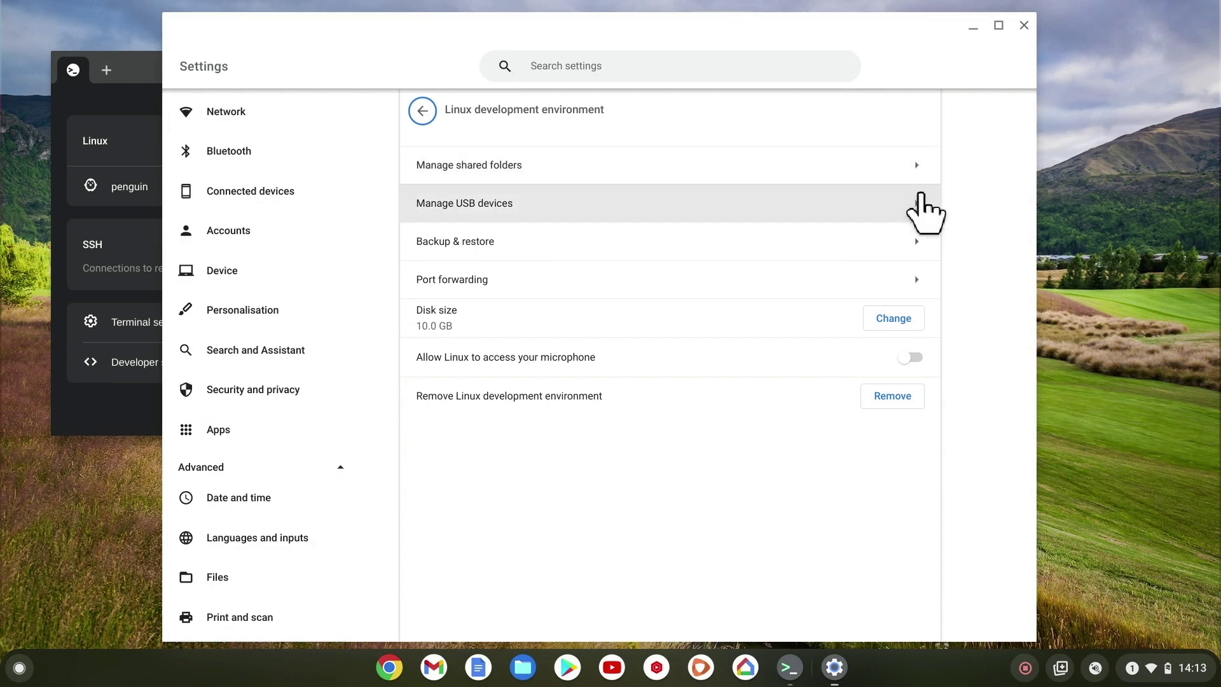
click(759, 170)
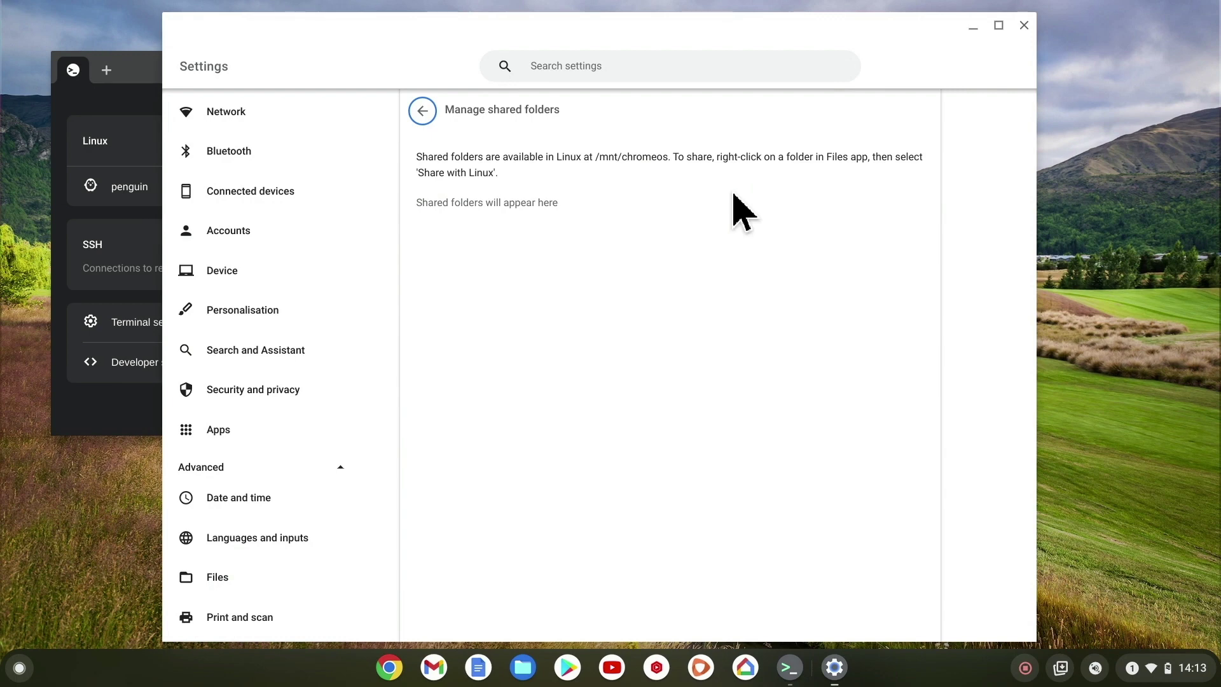
click(423, 110)
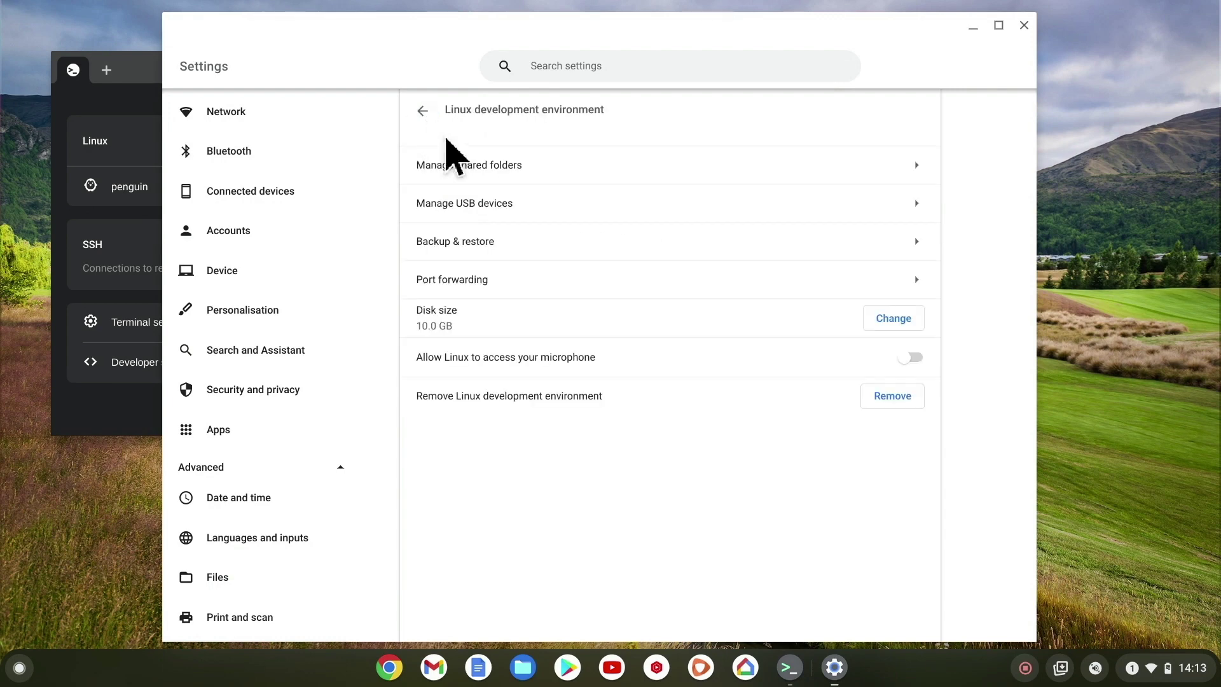
- View the Linux USB devices, Backup & restore and Port forwarding pages in turn
click(660, 200)
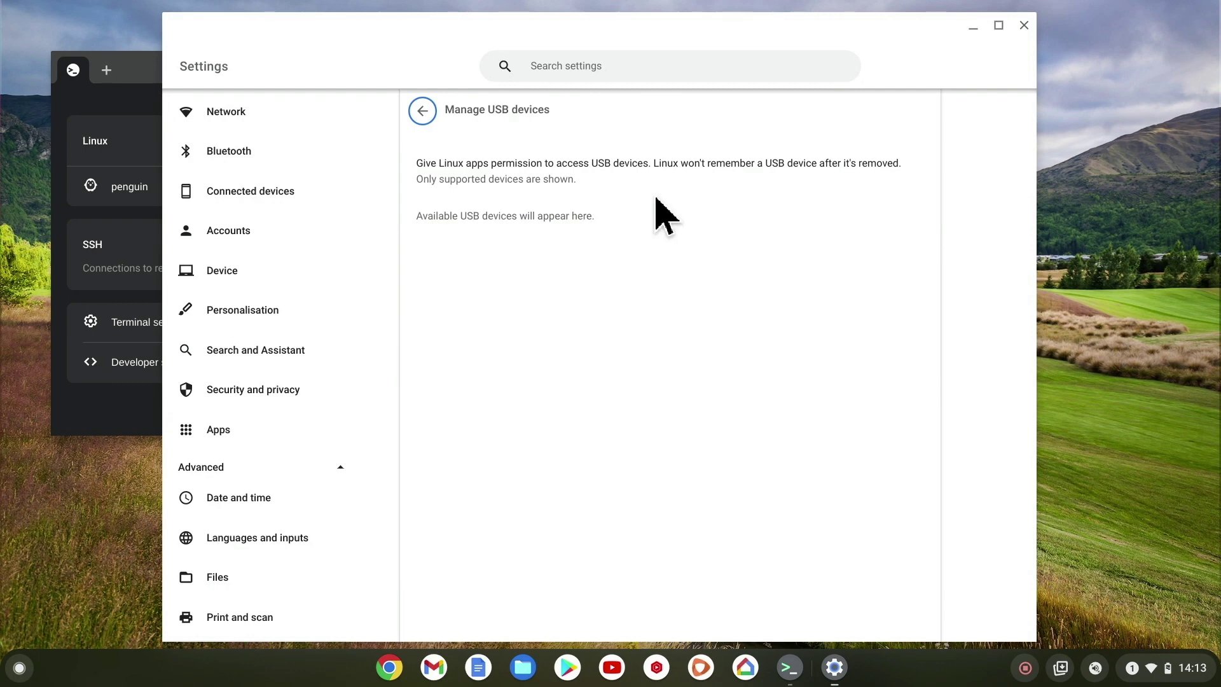
click(422, 112)
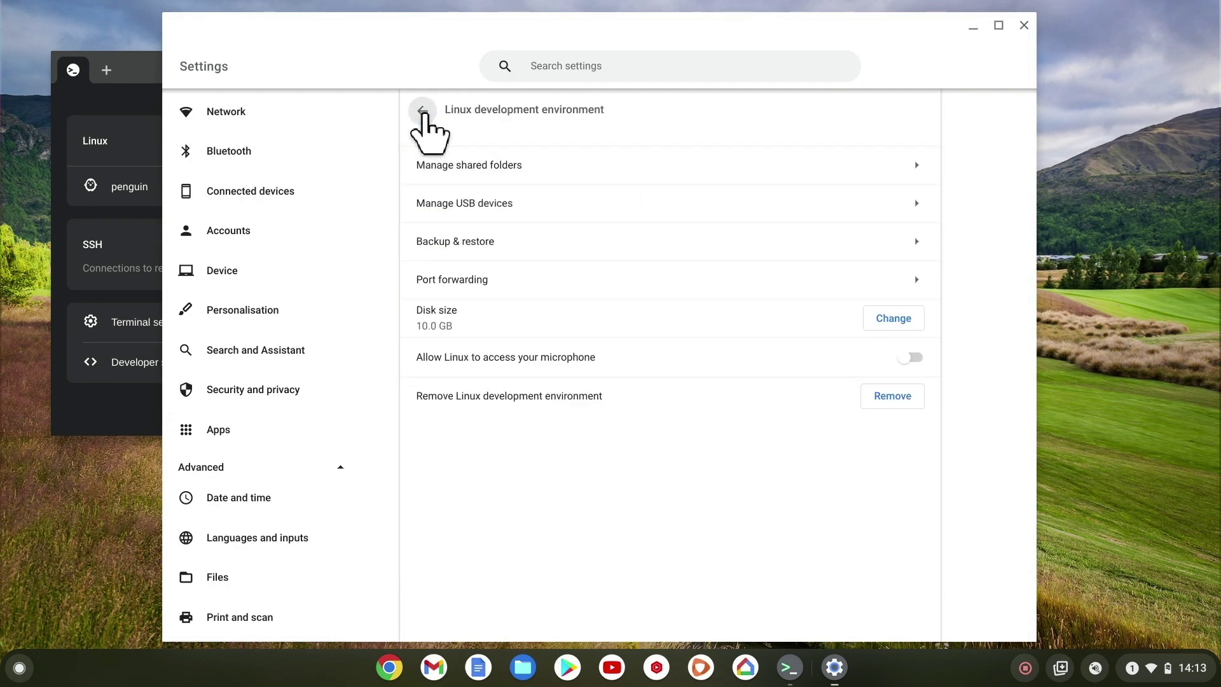
click(584, 236)
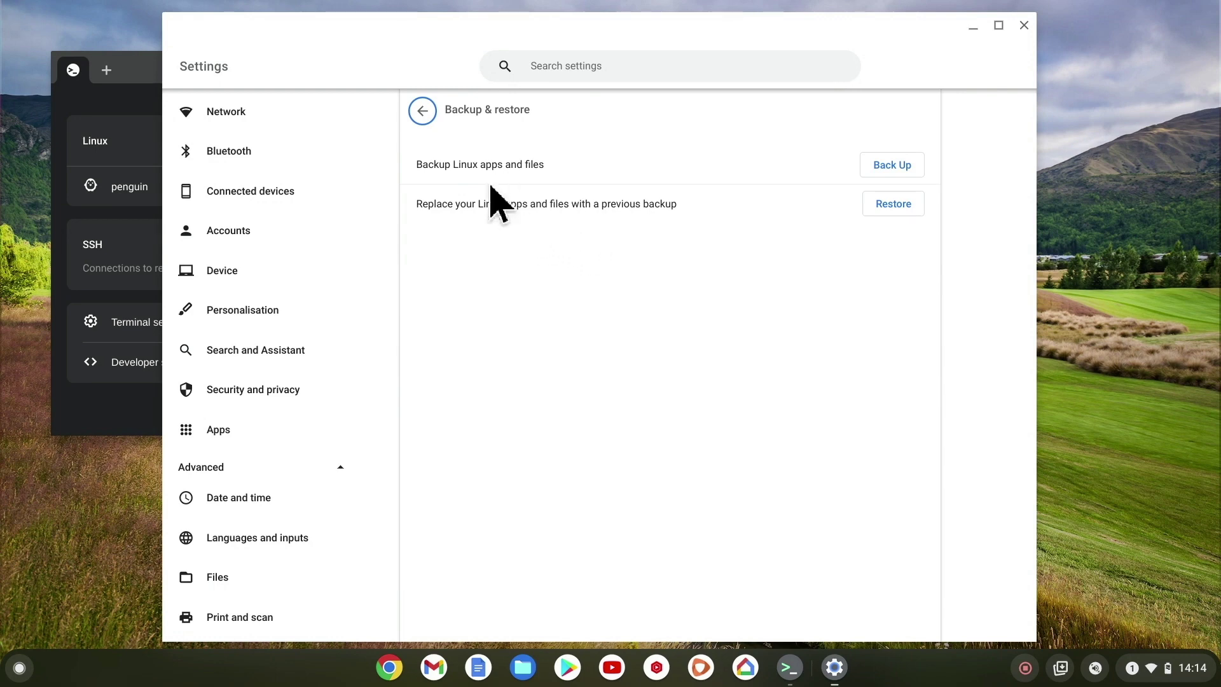
click(422, 112)
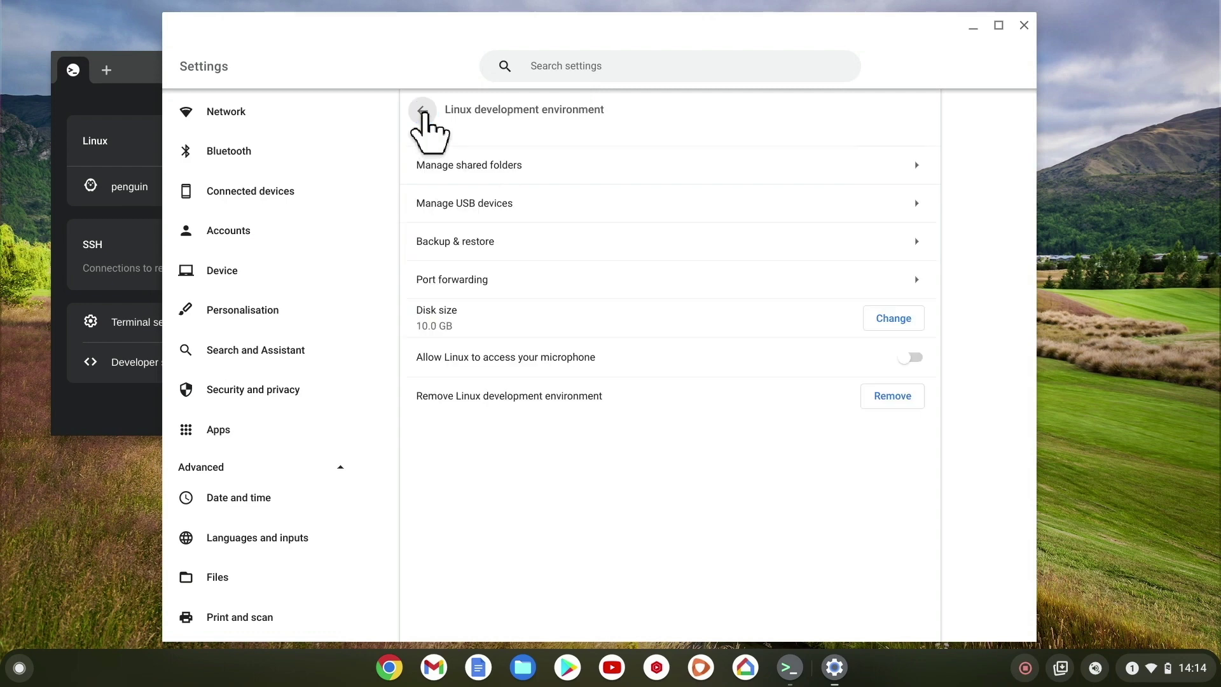
click(560, 270)
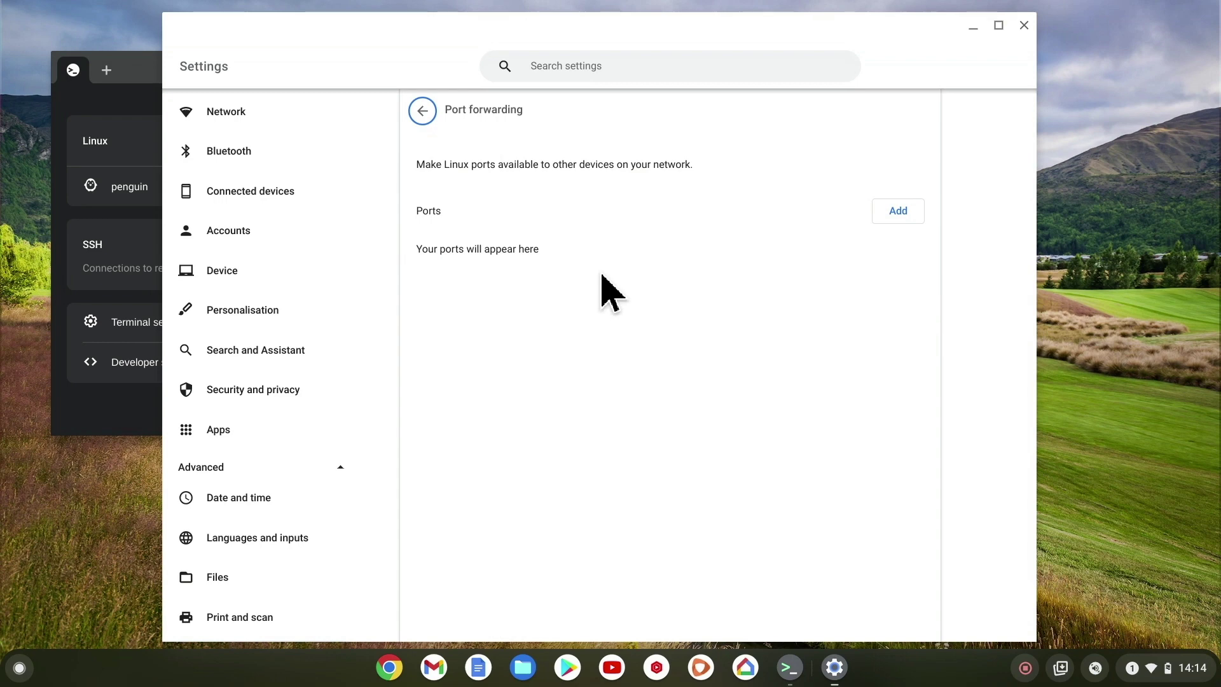
click(430, 121)
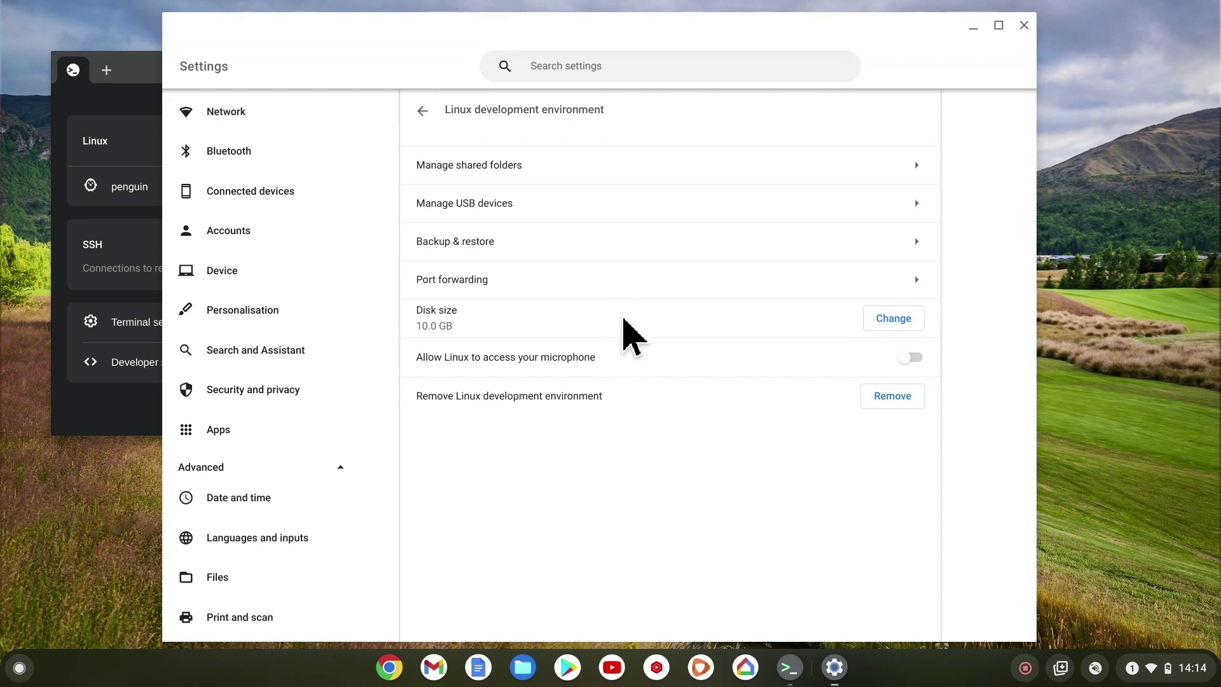
click(909, 321)
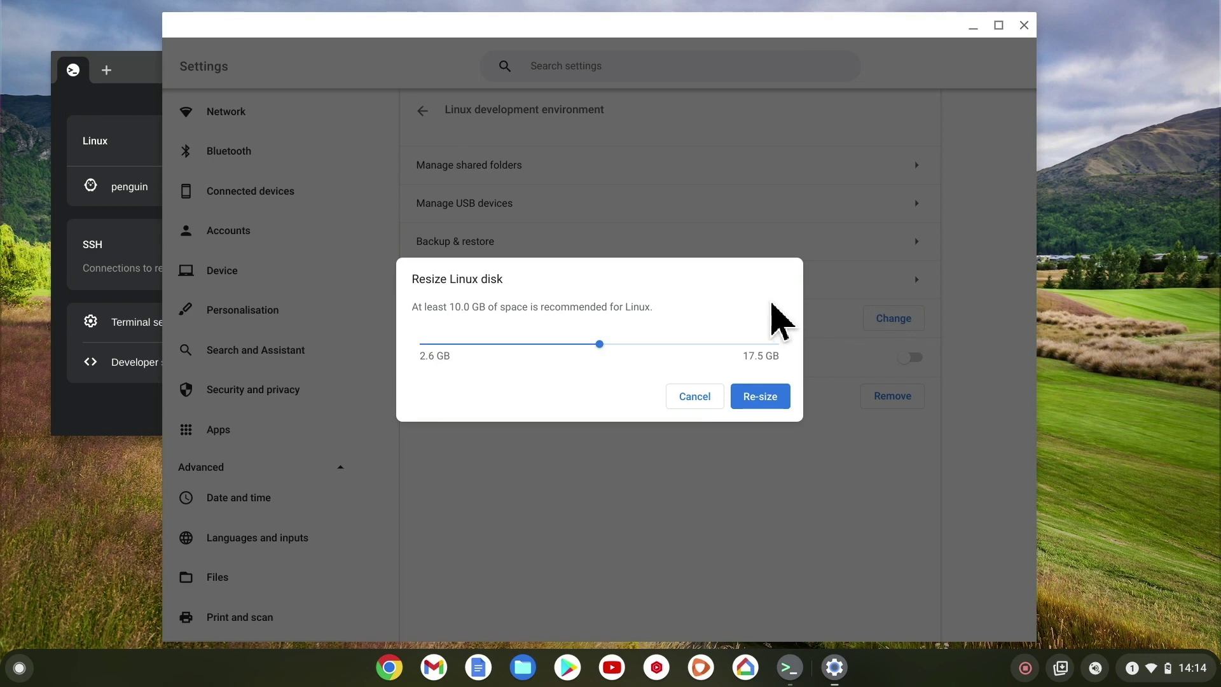
click(695, 396)
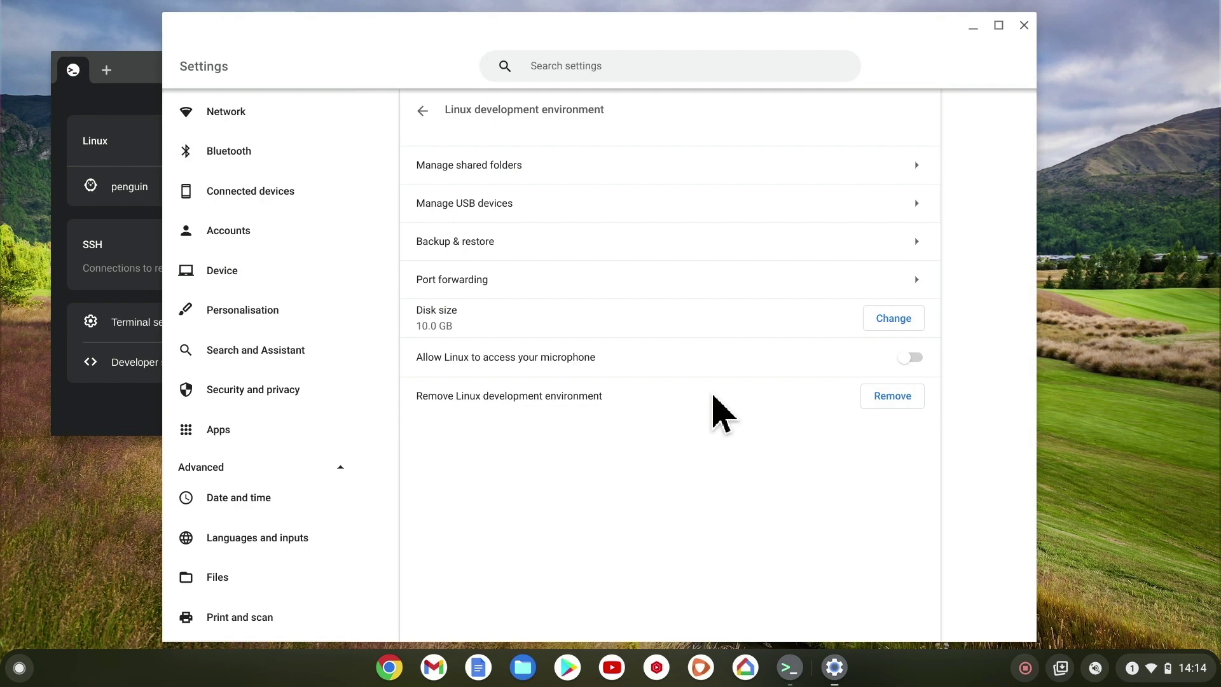
click(731, 365)
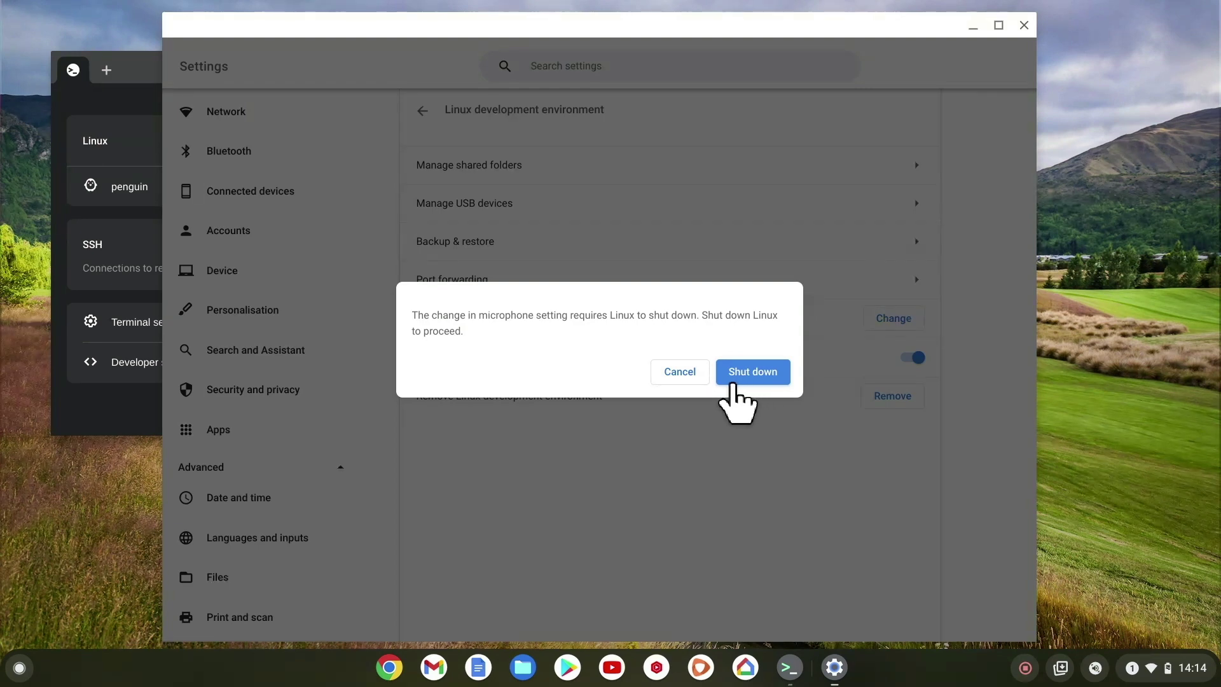
click(693, 384)
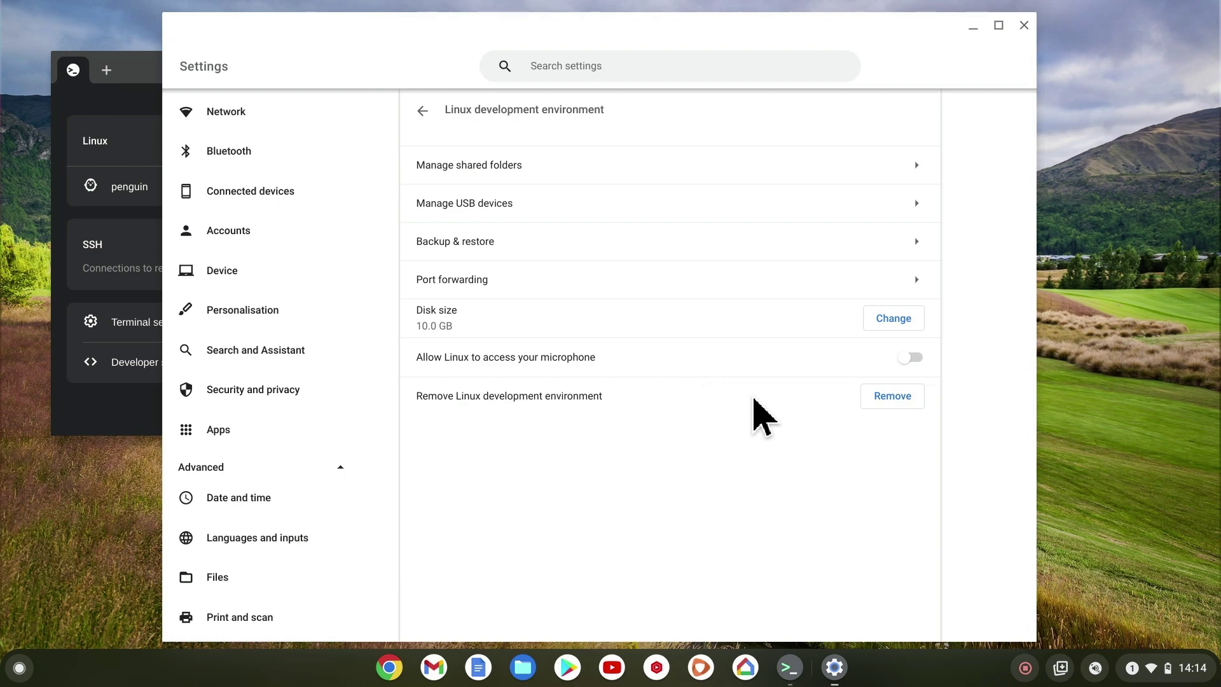
- Close Settings, then start and cancel a new SSH connection on Terminal's home page
click(422, 111)
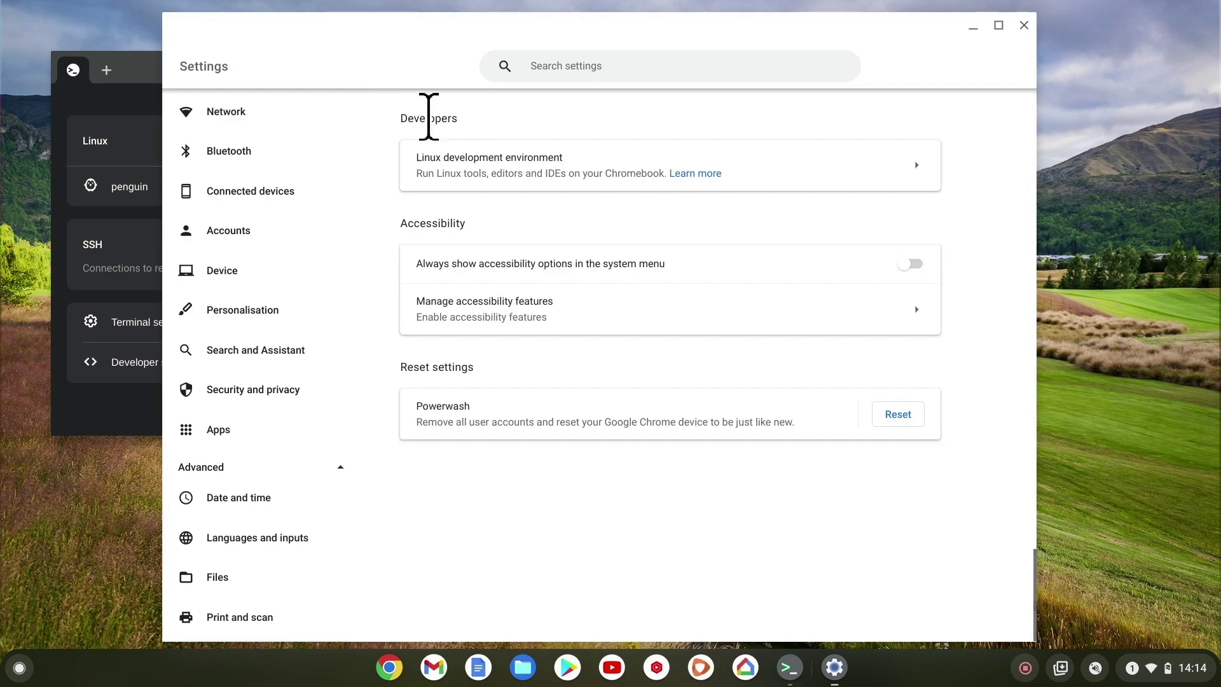
click(1024, 26)
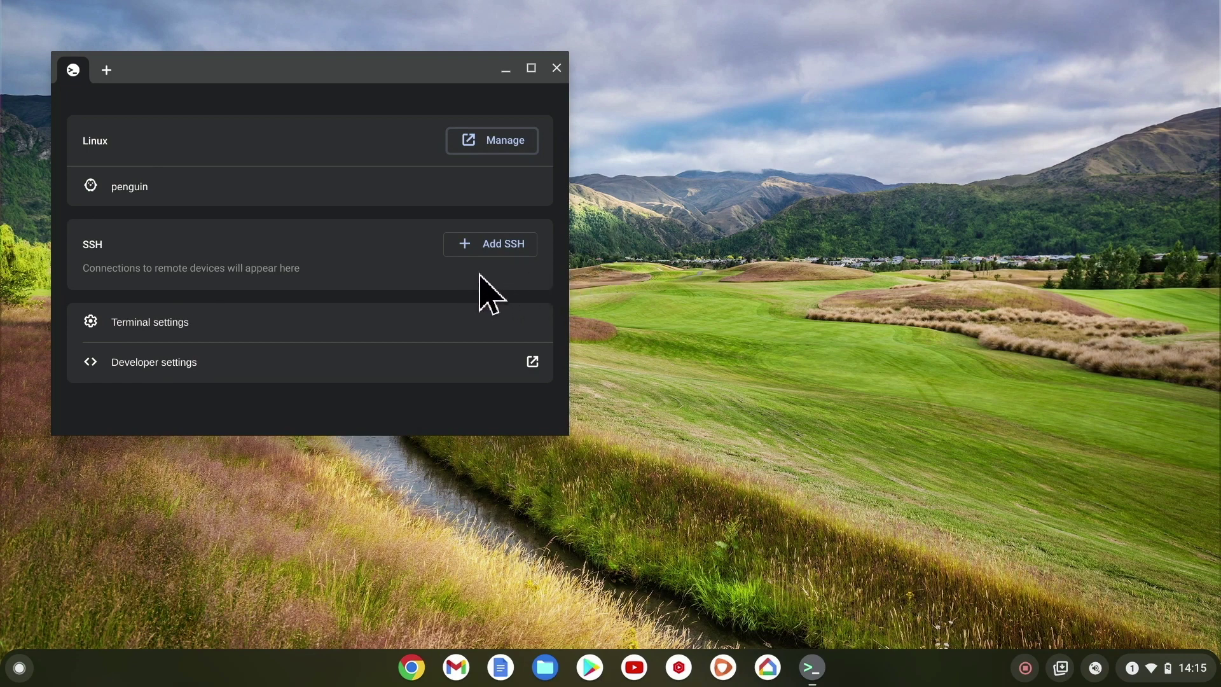
click(500, 248)
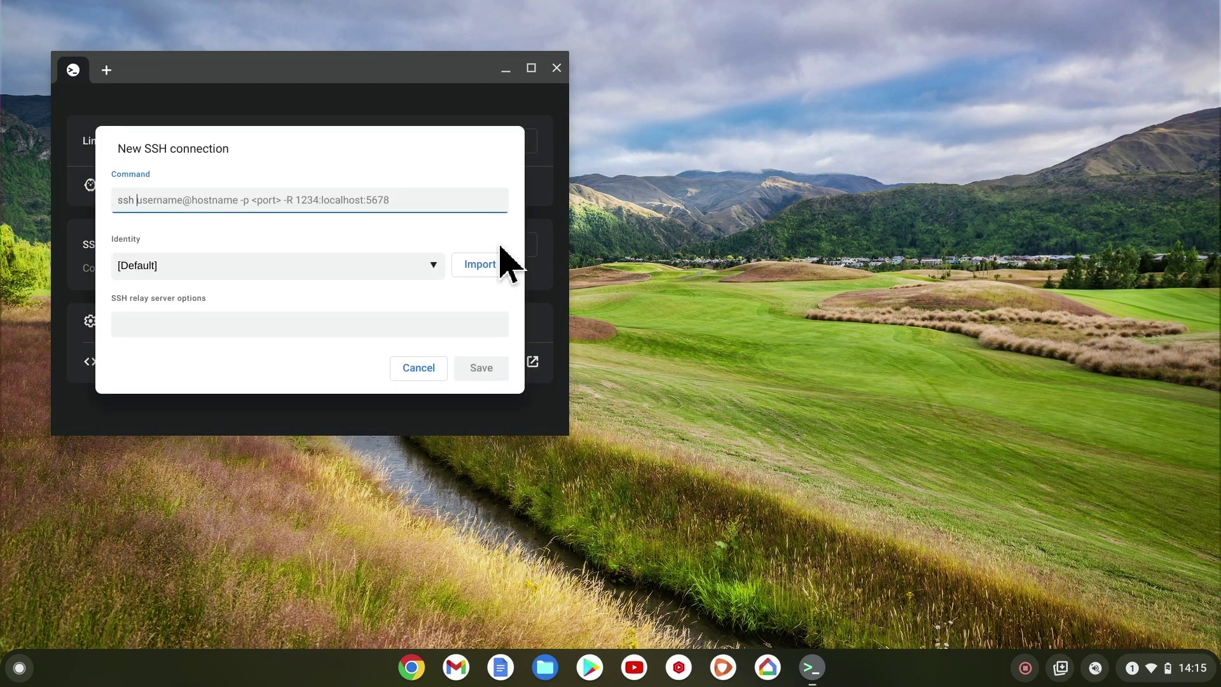
click(423, 372)
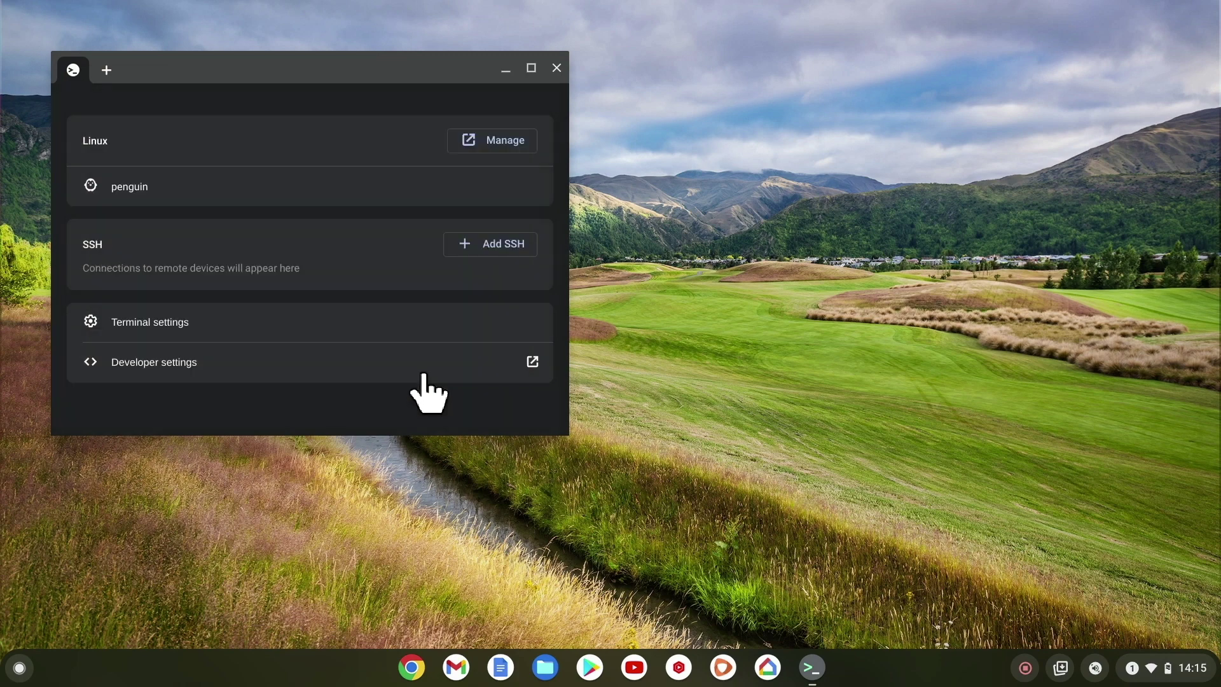
click(464, 323)
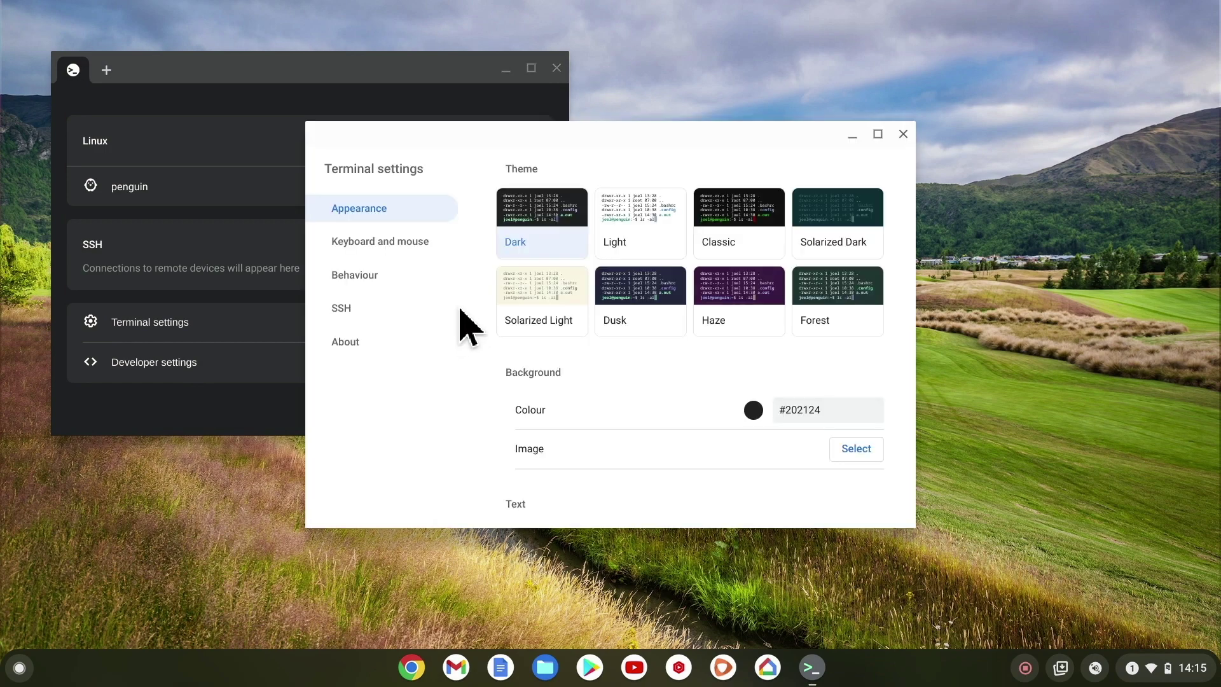
click(430, 248)
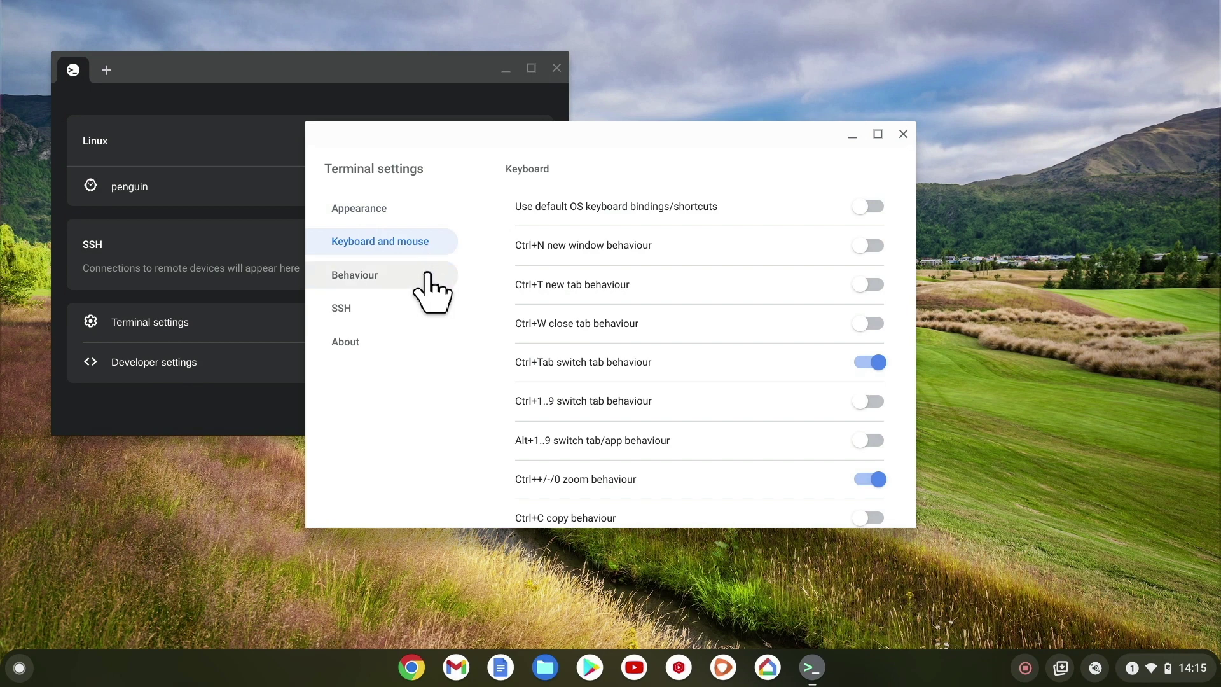
click(429, 275)
click(422, 308)
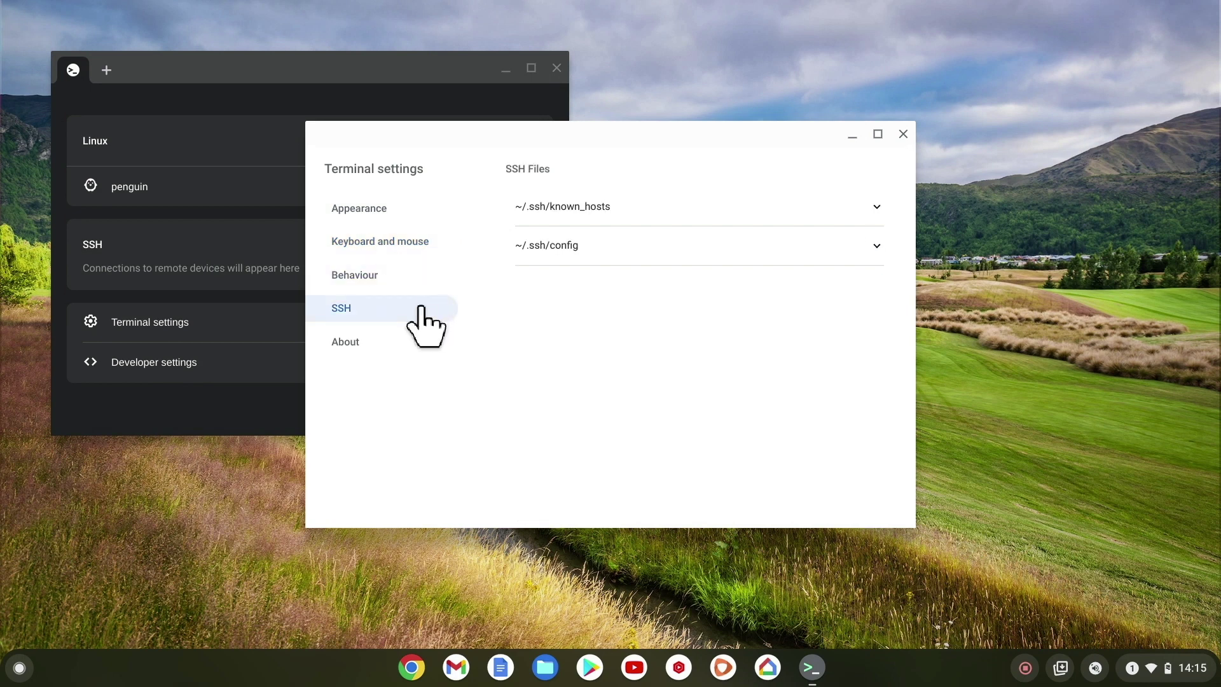
click(415, 341)
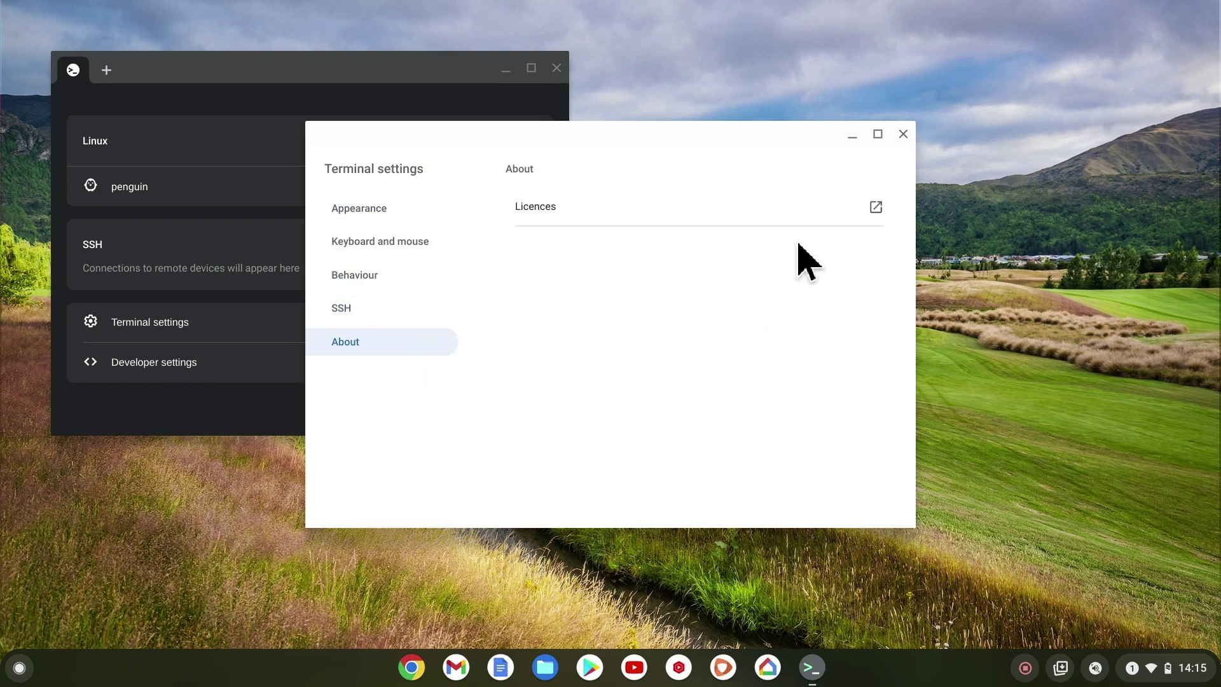
click(903, 134)
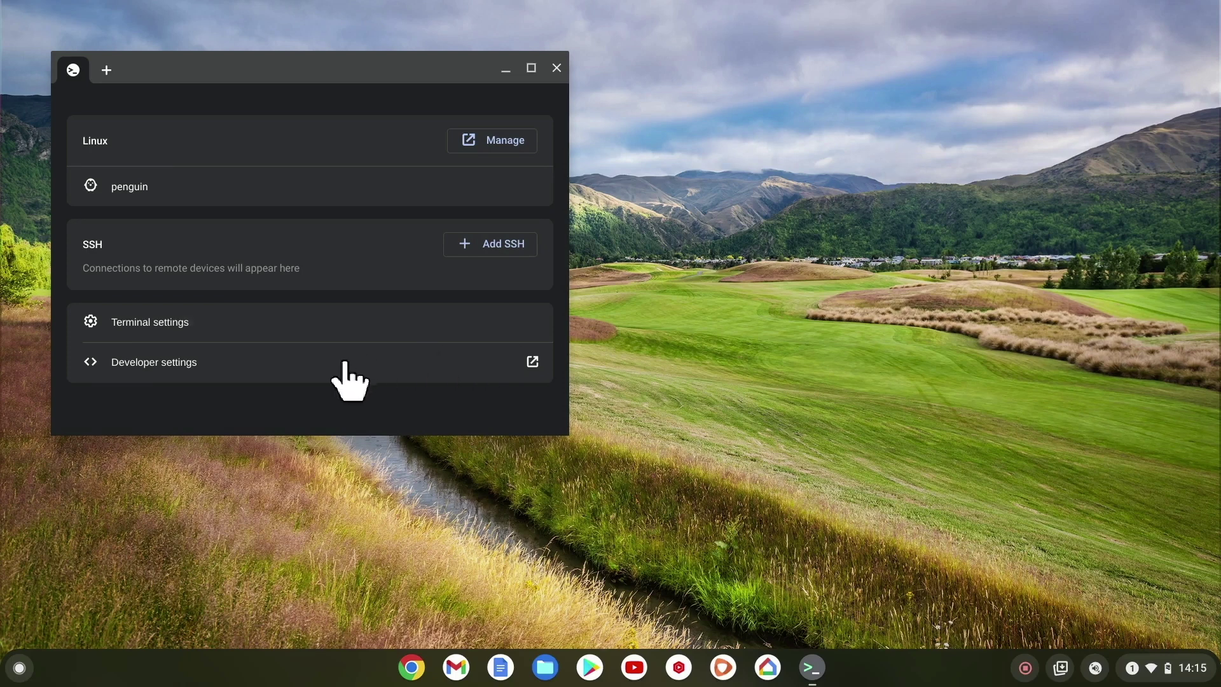
click(344, 365)
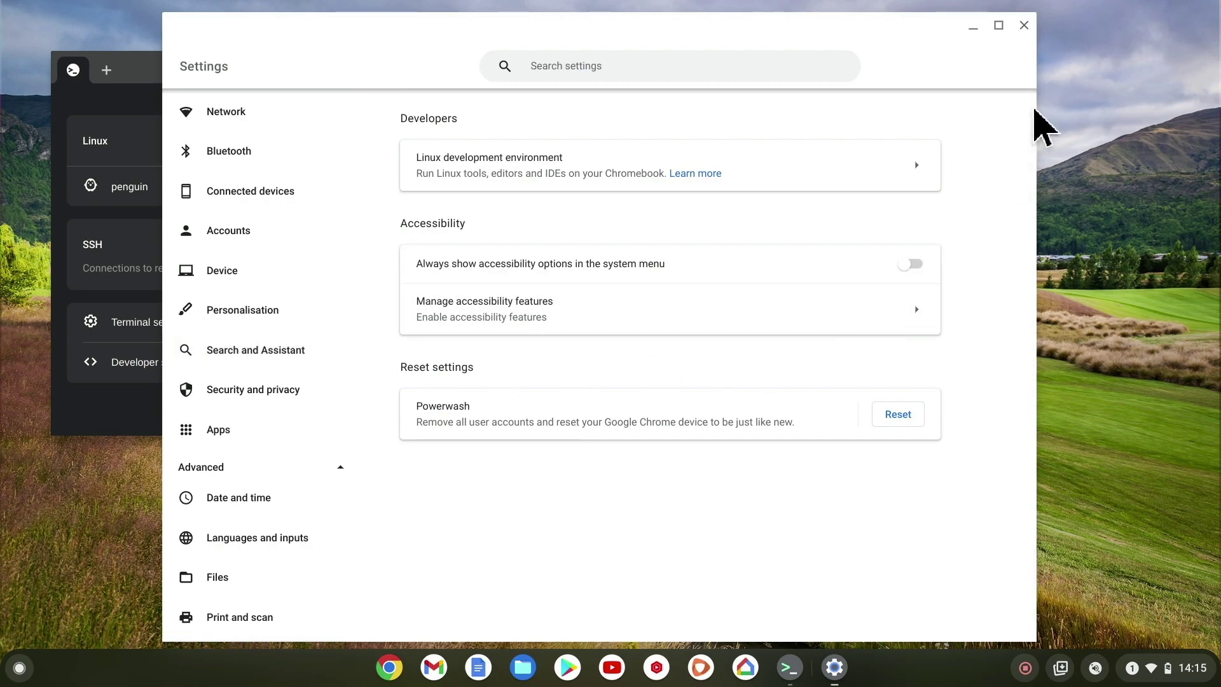
- Close Settings and Terminal, relaunch Terminal from the shelf, and start a penguin session
click(1025, 25)
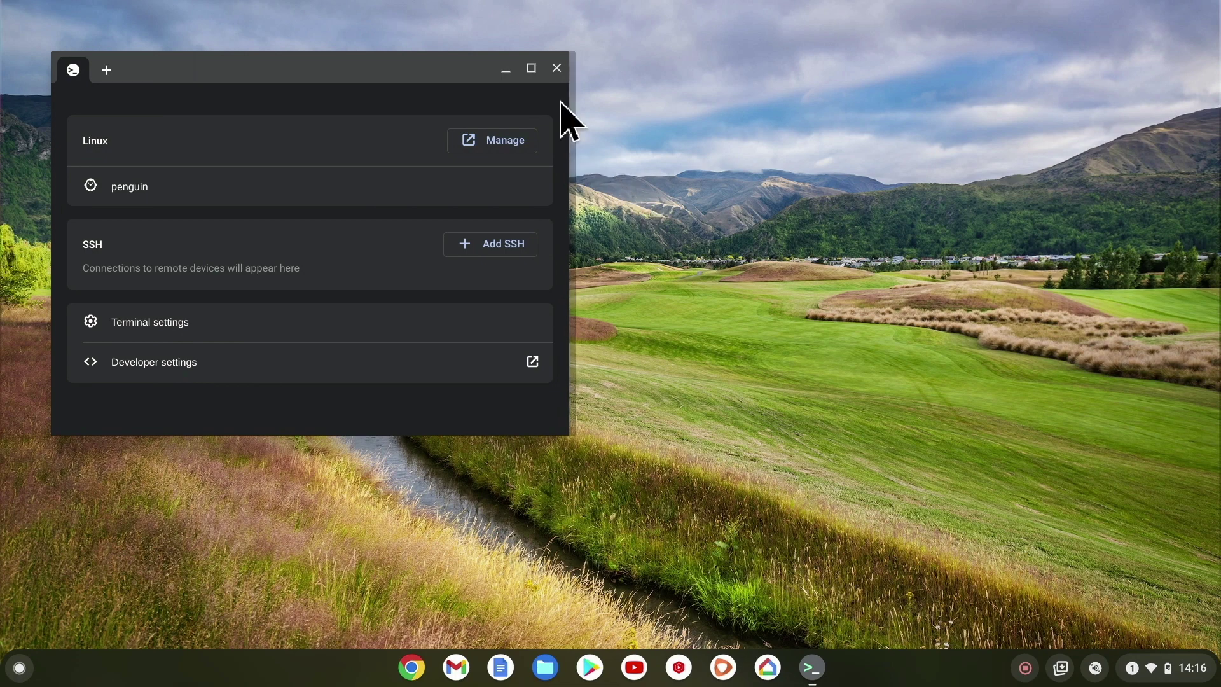
click(557, 68)
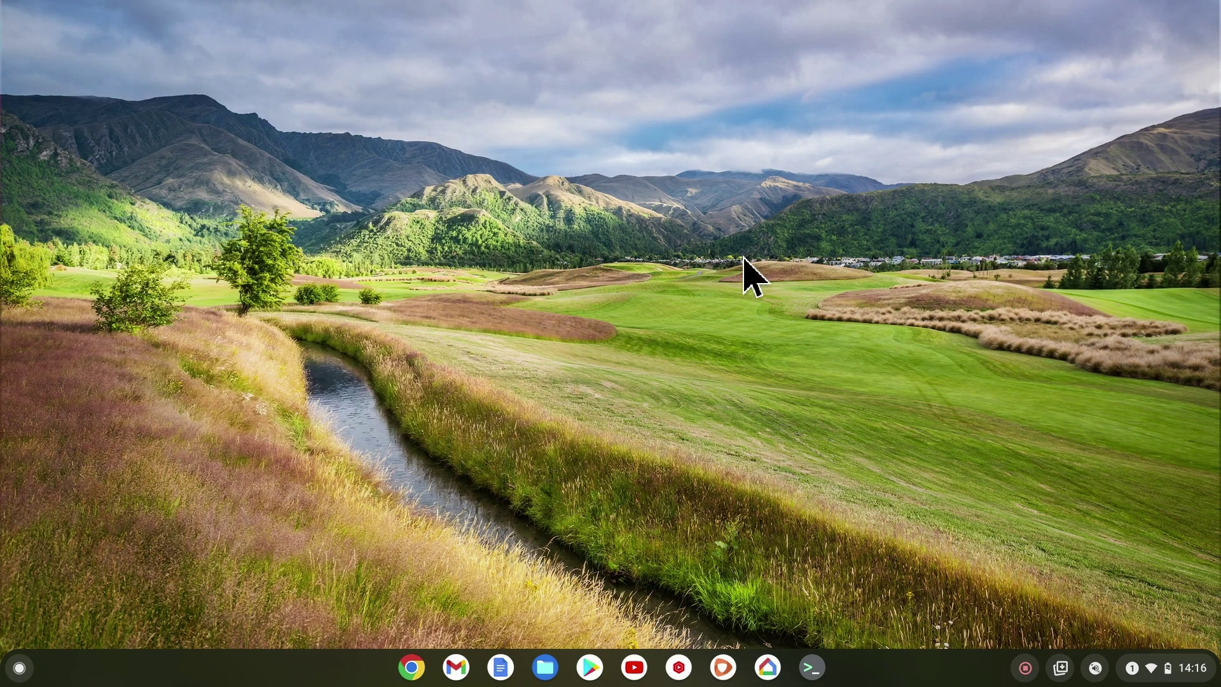
click(811, 667)
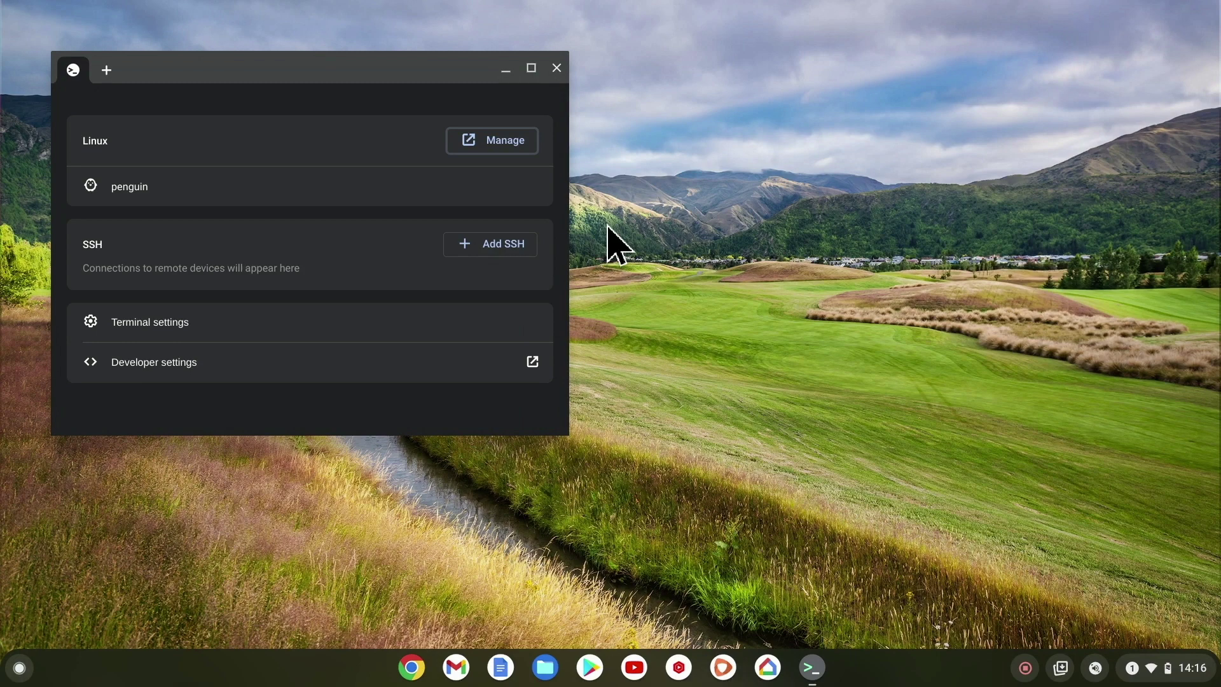
click(185, 187)
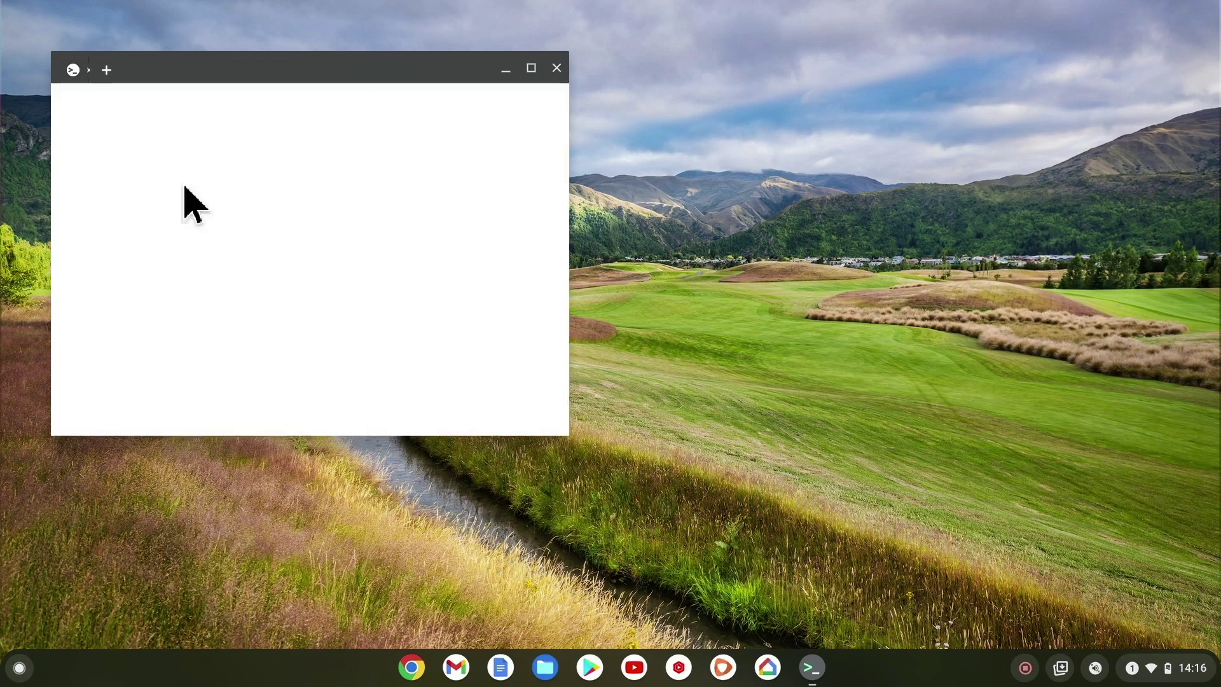